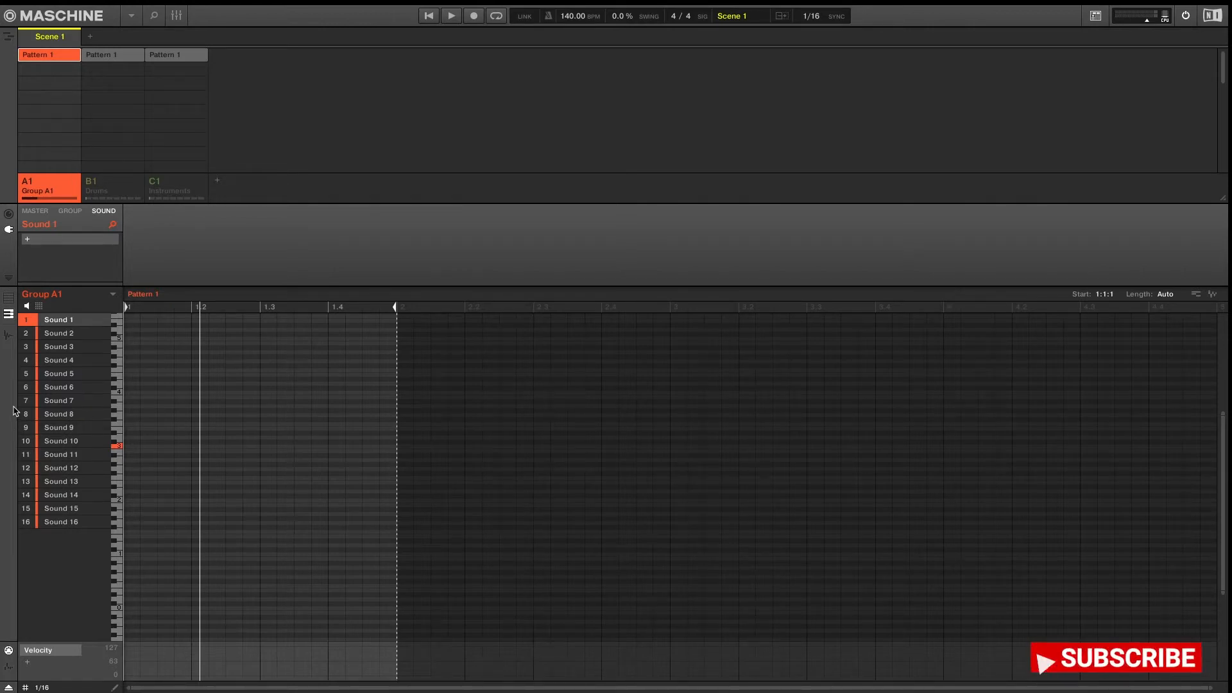
# - Load the internal Drumsynth Kick into Sound 1 and audition it with the highlighted keyboard note
pyautogui.click(27, 240)
pyautogui.moveTo(51, 261)
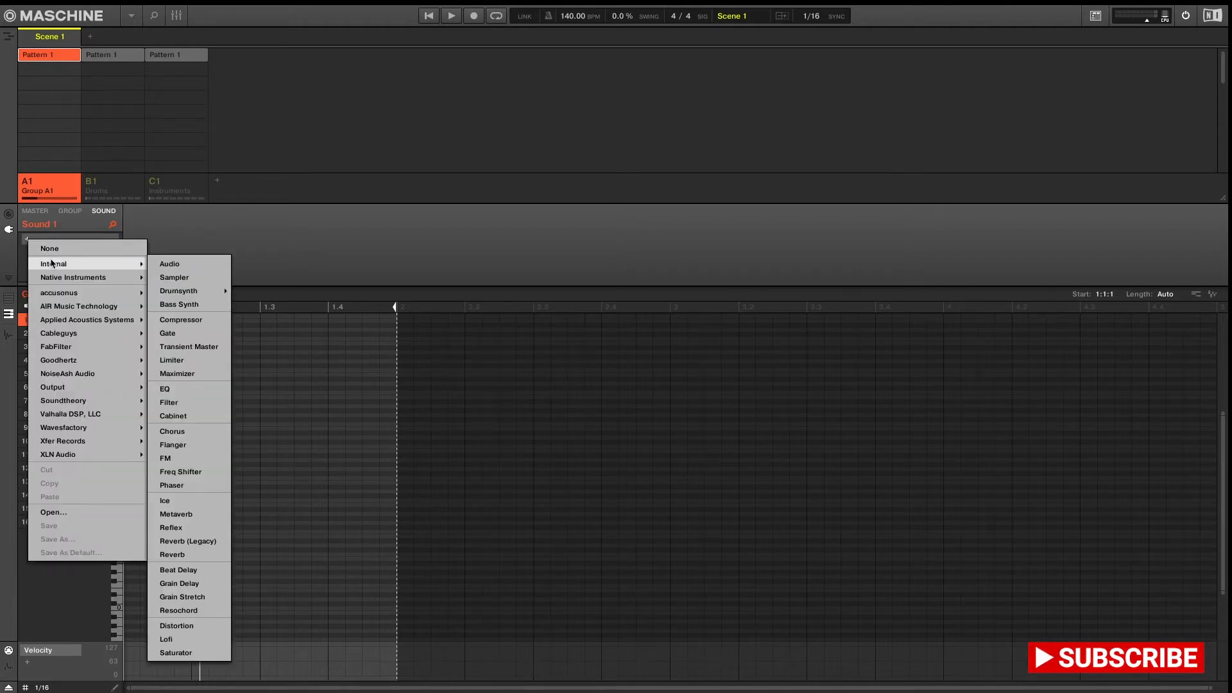
pyautogui.moveTo(200, 294)
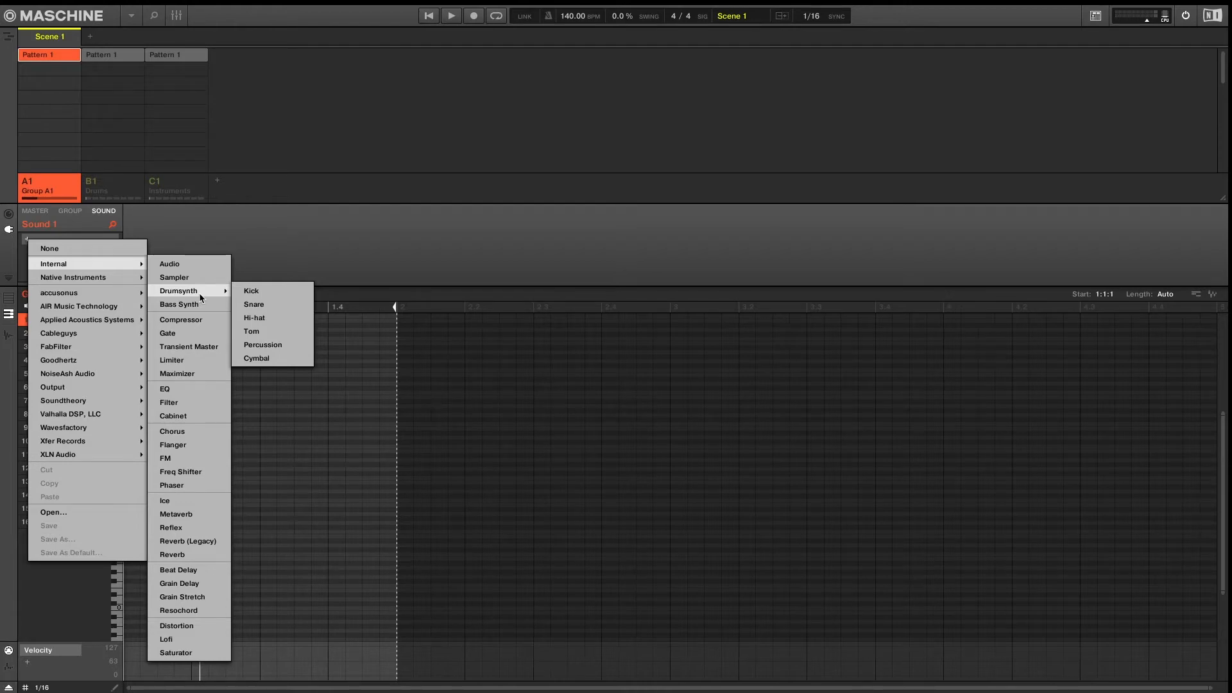
pyautogui.click(249, 291)
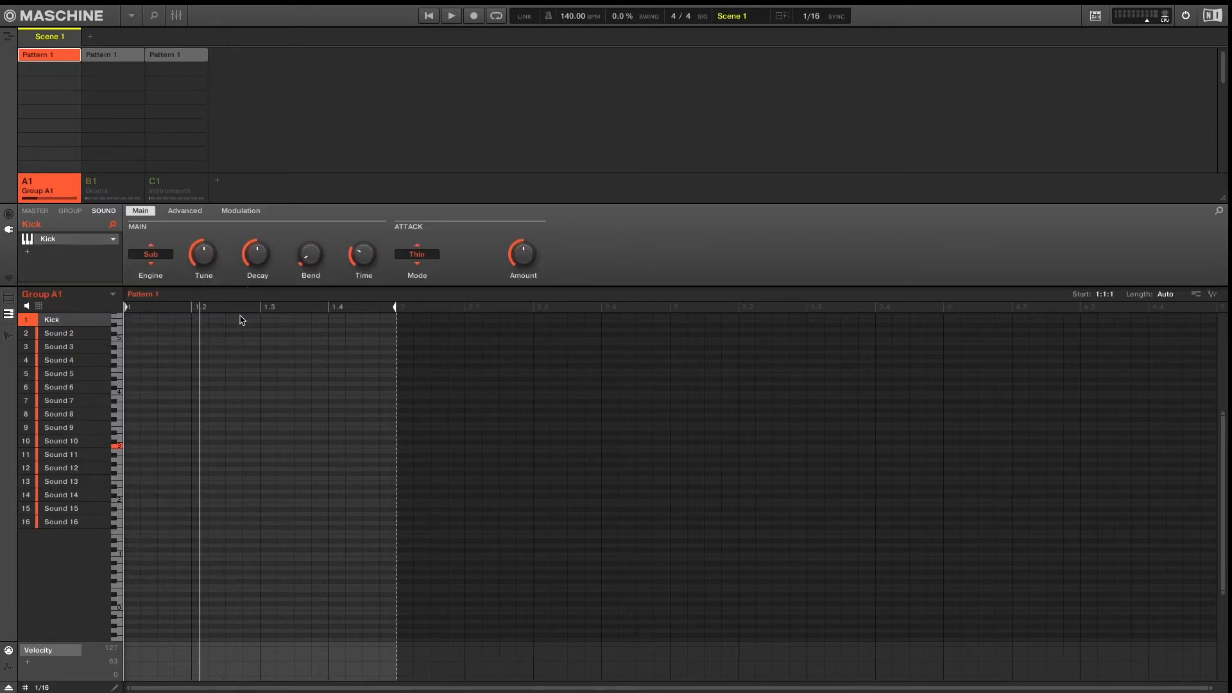
pyautogui.click(120, 447)
pyautogui.click(119, 448)
pyautogui.click(119, 447)
# - Set the kick's Decay to 100% and turn its Bend and Time down to 0%
pyautogui.moveTo(260, 267)
pyautogui.moveTo(260, 266)
pyautogui.mouseDown()
pyautogui.moveTo(260, 231)
pyautogui.moveTo(261, 266)
pyautogui.mouseUp()
pyautogui.moveTo(311, 261)
pyautogui.mouseDown()
pyautogui.moveTo(311, 276)
pyautogui.moveTo(310, 215)
pyautogui.moveTo(311, 276)
pyautogui.mouseUp()
pyautogui.moveTo(361, 261); pyautogui.dragTo(361, 302)
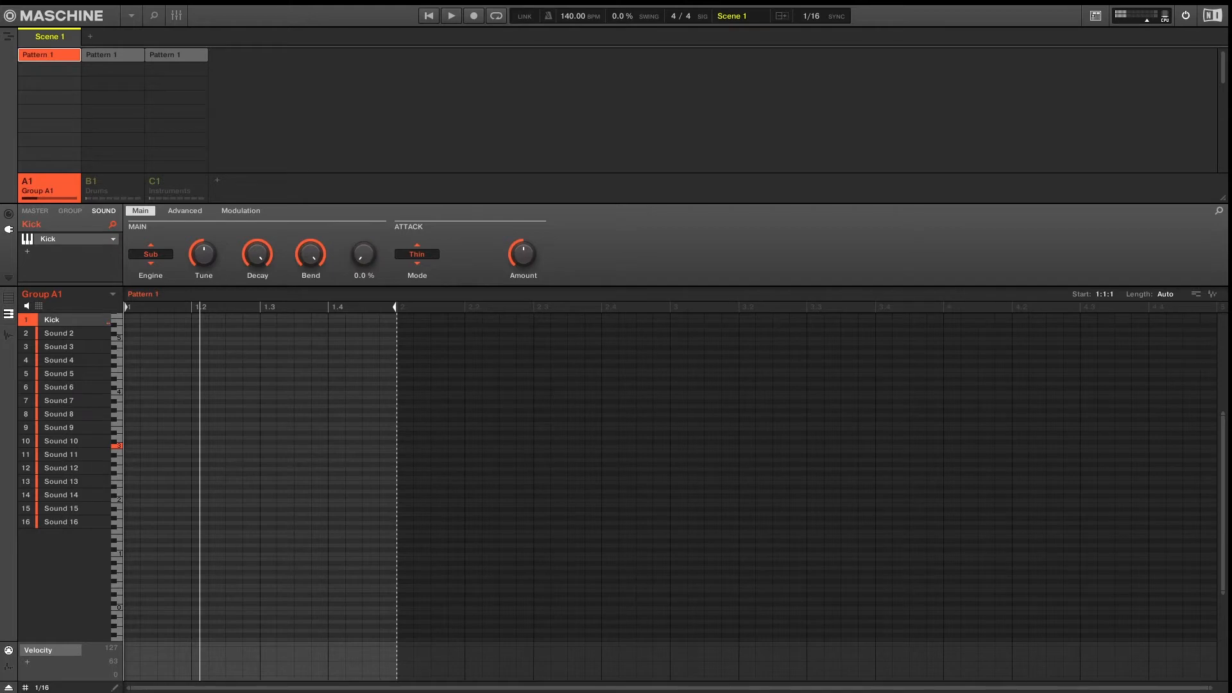
pyautogui.moveTo(311, 257); pyautogui.dragTo(312, 288)
# - Set the kick's attack mode to Noise, with Color at maximum and Amount at minimum
pyautogui.moveTo(519, 255)
pyautogui.moveTo(521, 258); pyautogui.dragTo(463, 263)
pyautogui.click(414, 253)
pyautogui.click(421, 285)
pyautogui.click(424, 254)
pyautogui.click(438, 303)
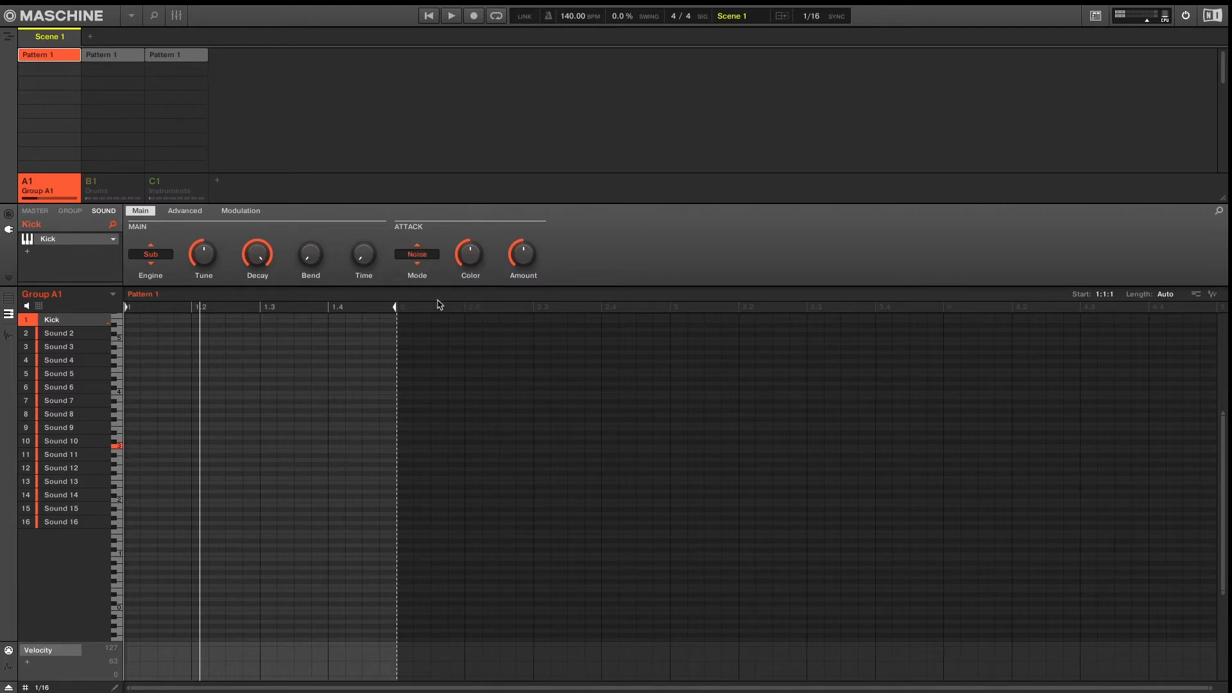
pyautogui.moveTo(470, 254); pyautogui.dragTo(520, 259)
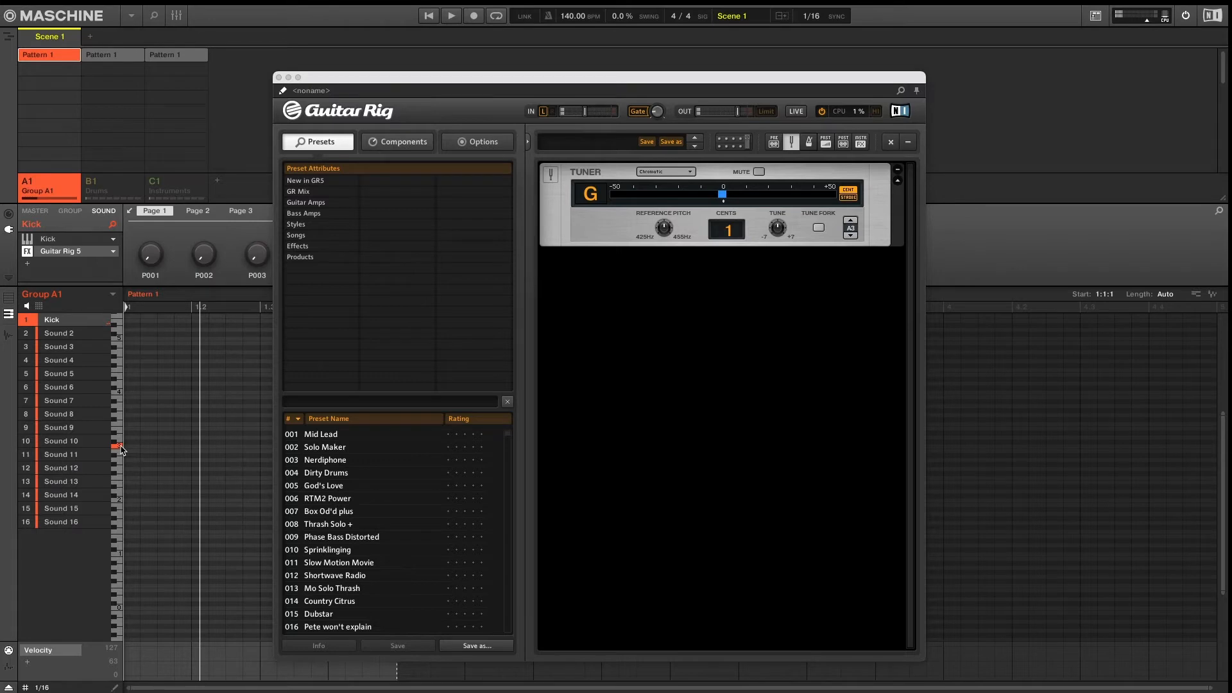
# - Raise the kick's Tune setting while checking the played note against the Guitar Rig tuner, and close the tuner window
pyautogui.click(74, 239)
pyautogui.moveTo(201, 267); pyautogui.dragTo(200, 262)
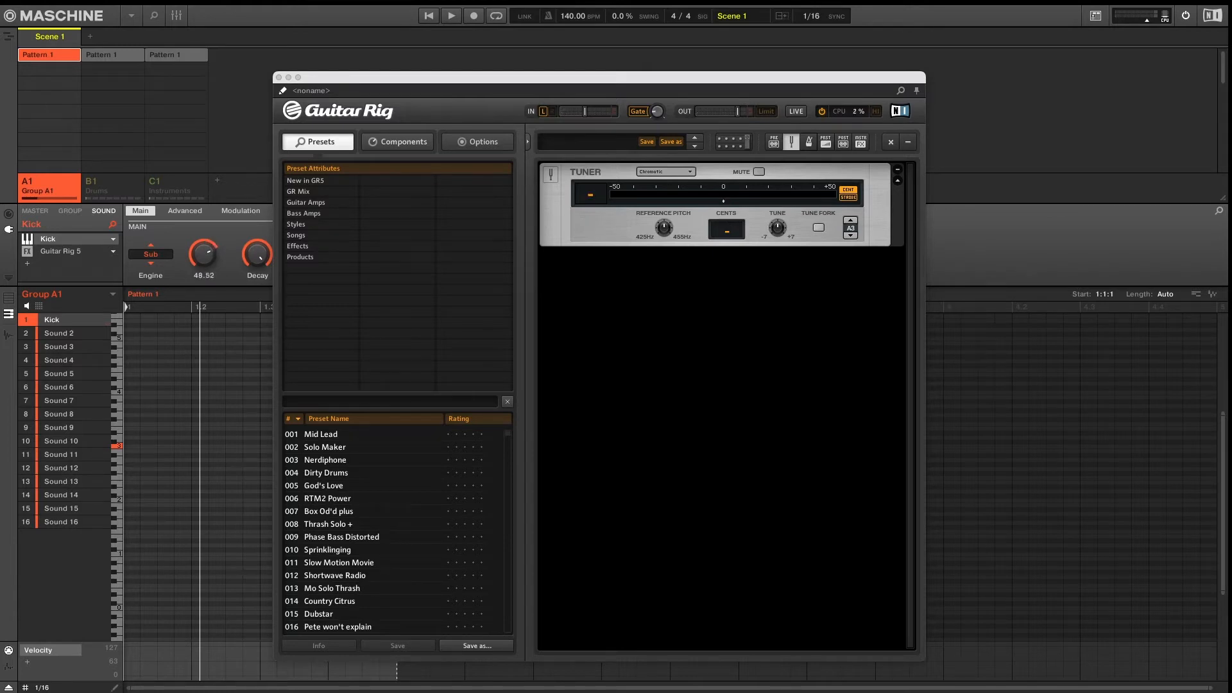
pyautogui.moveTo(201, 262); pyautogui.dragTo(200, 261)
pyautogui.click(117, 447)
pyautogui.click(279, 77)
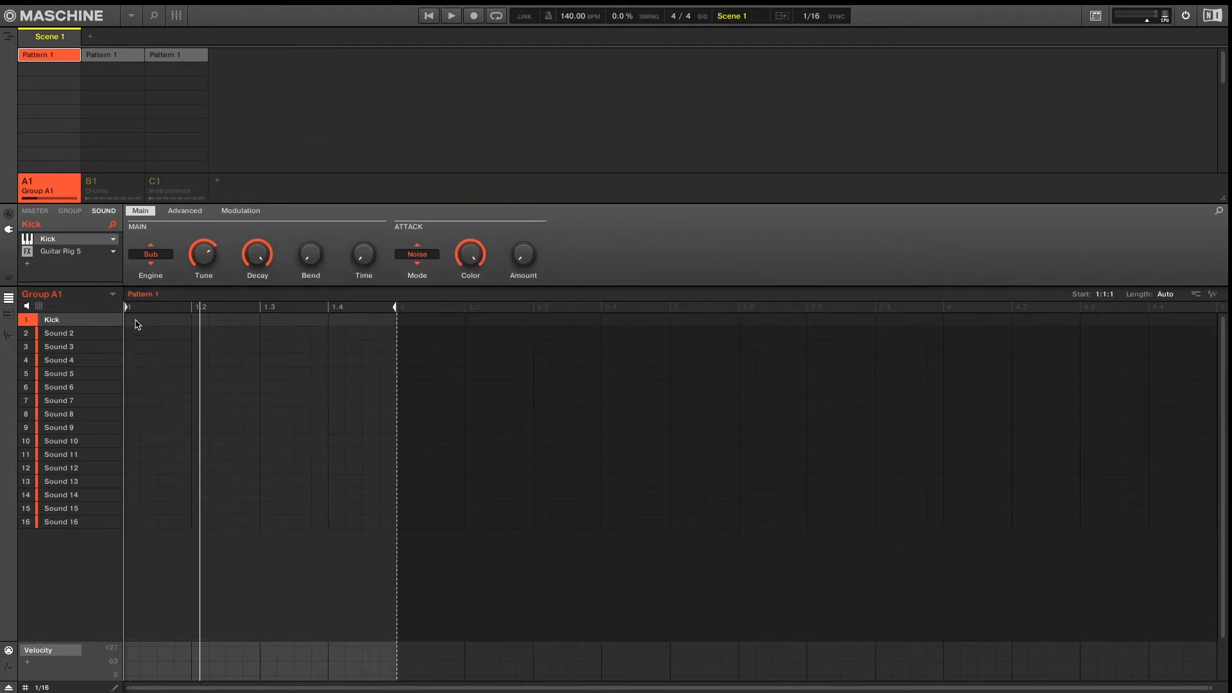
# - Place a kick note at the start of Pattern 1 and render the pattern's audio onto Sound 2
pyautogui.click(135, 321)
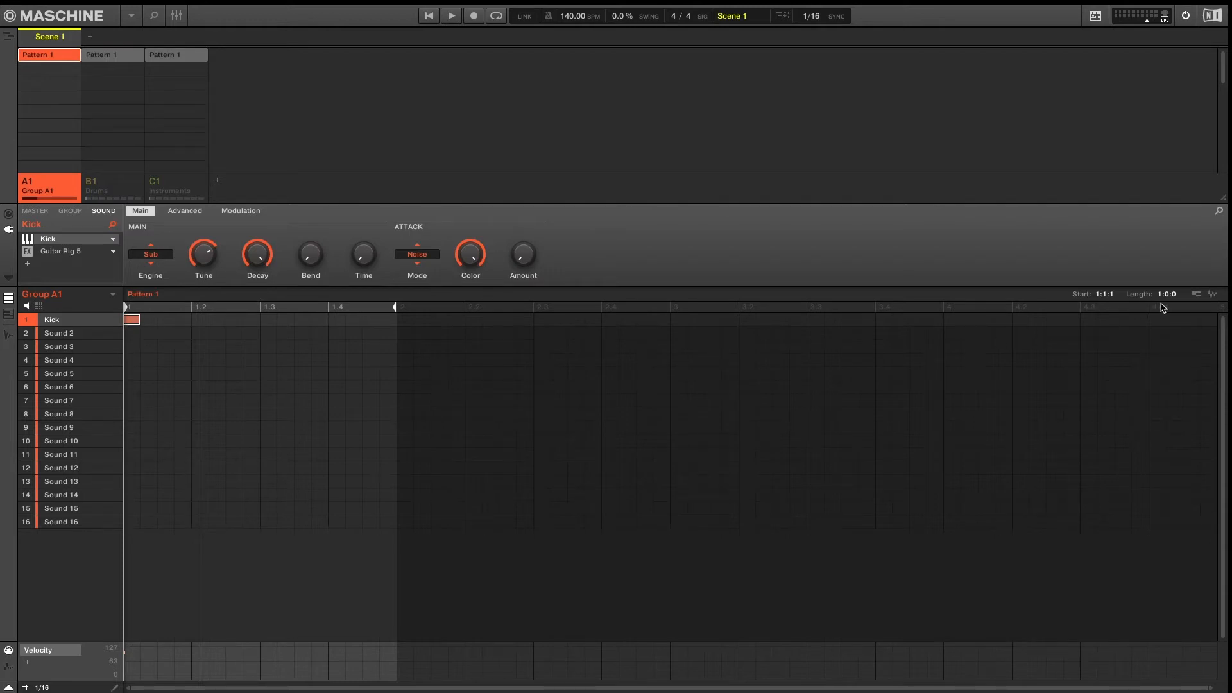
pyautogui.moveTo(1212, 297); pyautogui.dragTo(73, 333)
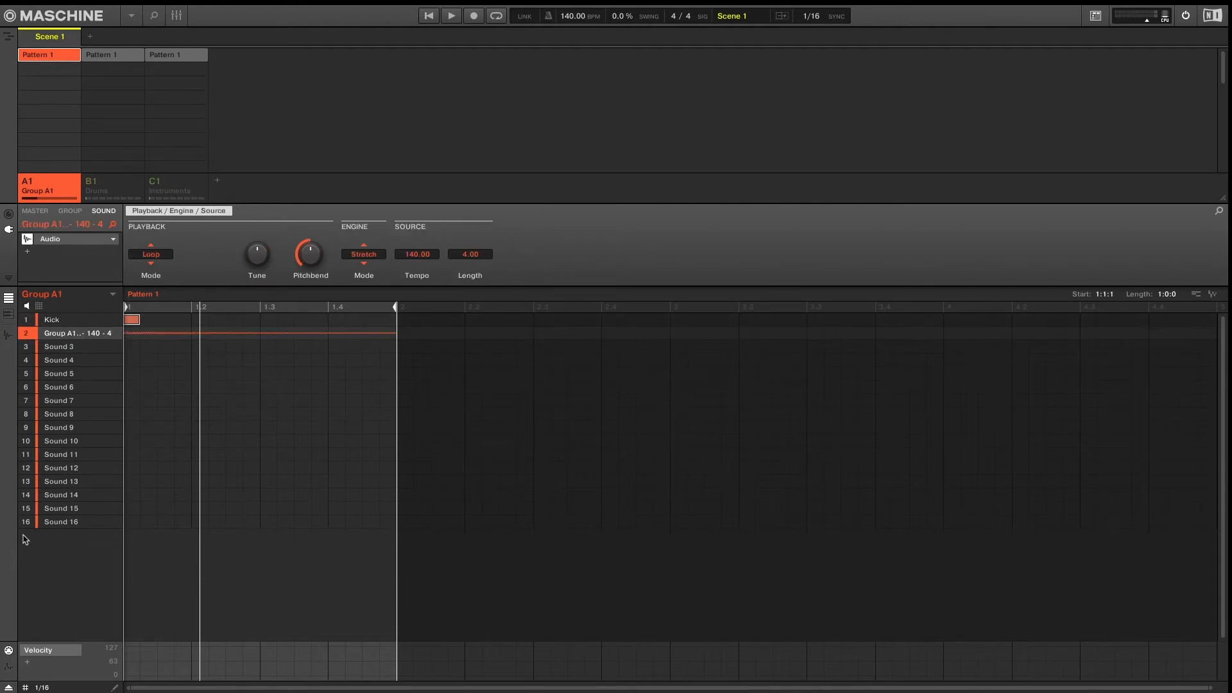
# - Normalize the rendered sample on Sound 2 and rename the sound 808 C
pyautogui.click(7, 335)
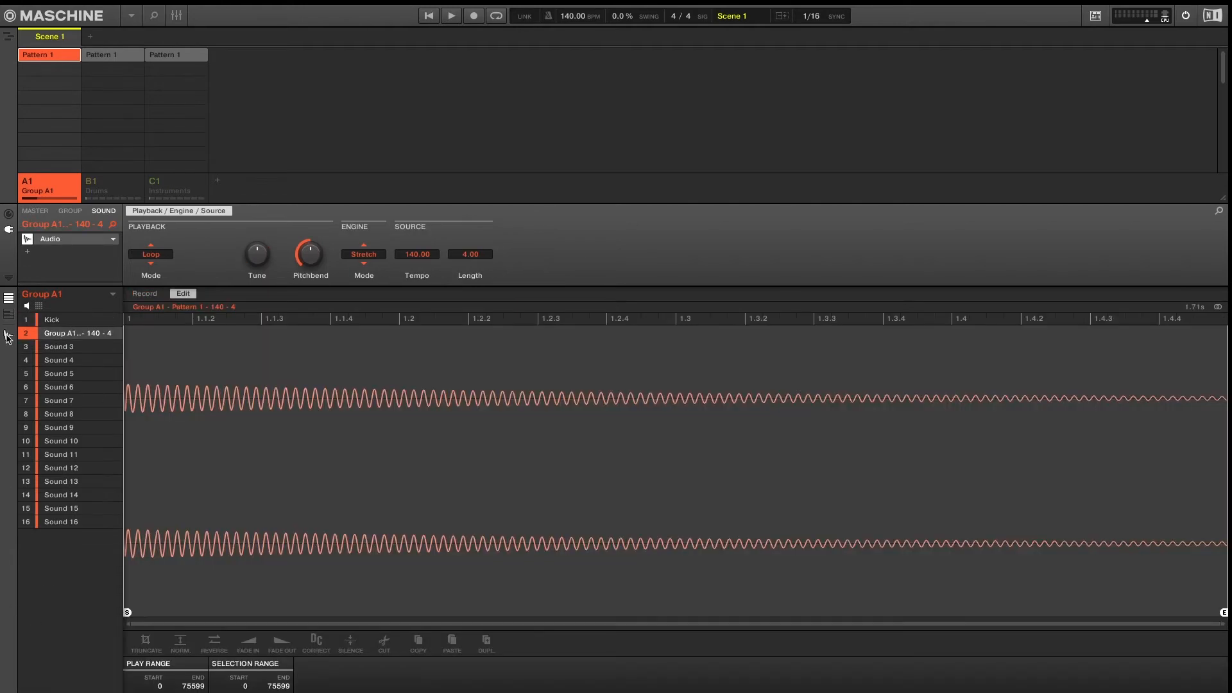
pyautogui.click(180, 644)
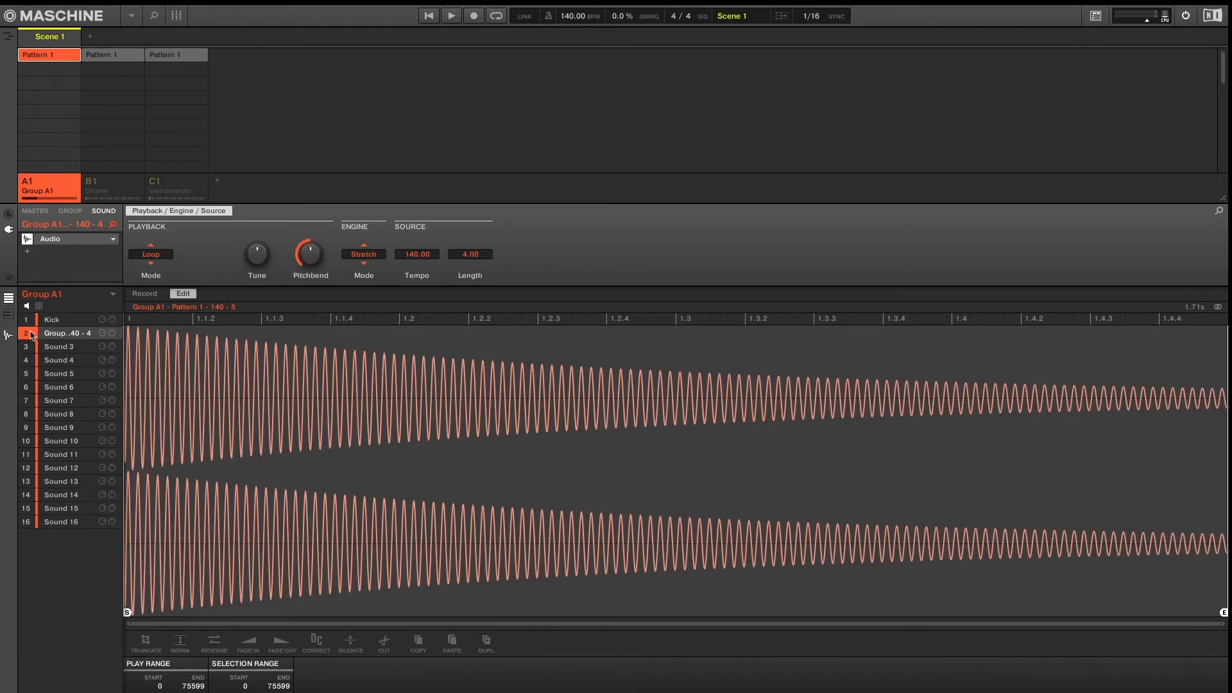
pyautogui.doubleClick(56, 335)
pyautogui.write('808')
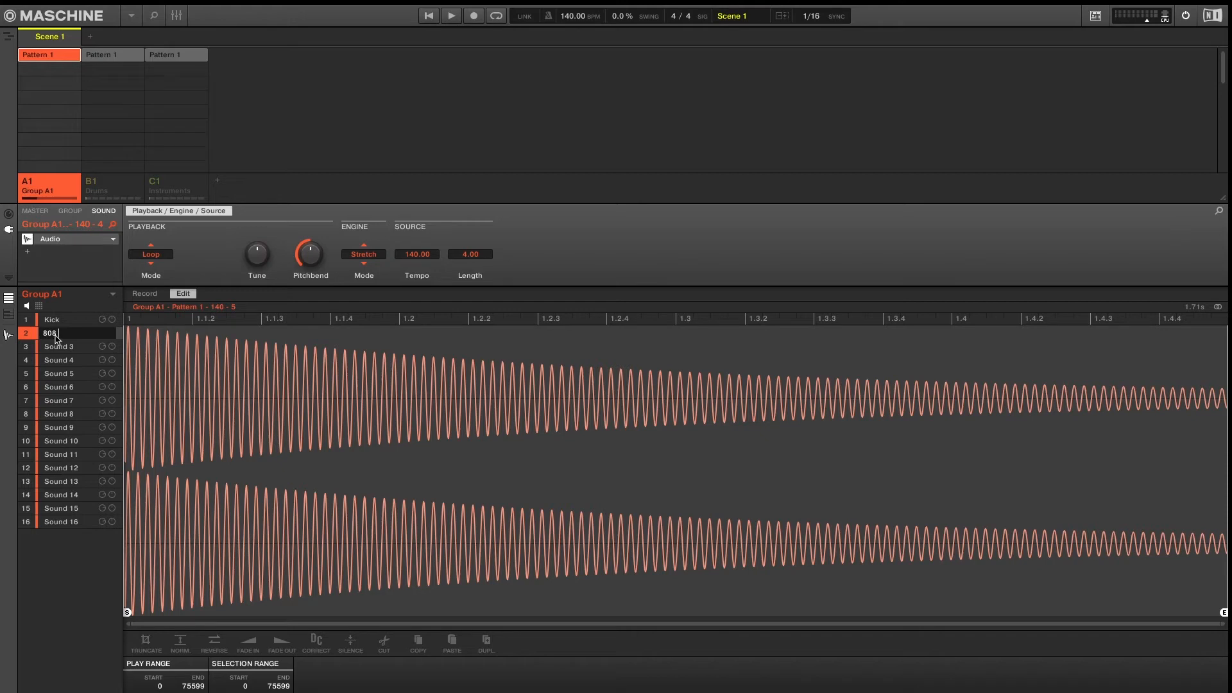
pyautogui.write(' C')
pyautogui.press('Return')
pyautogui.click(8, 335)
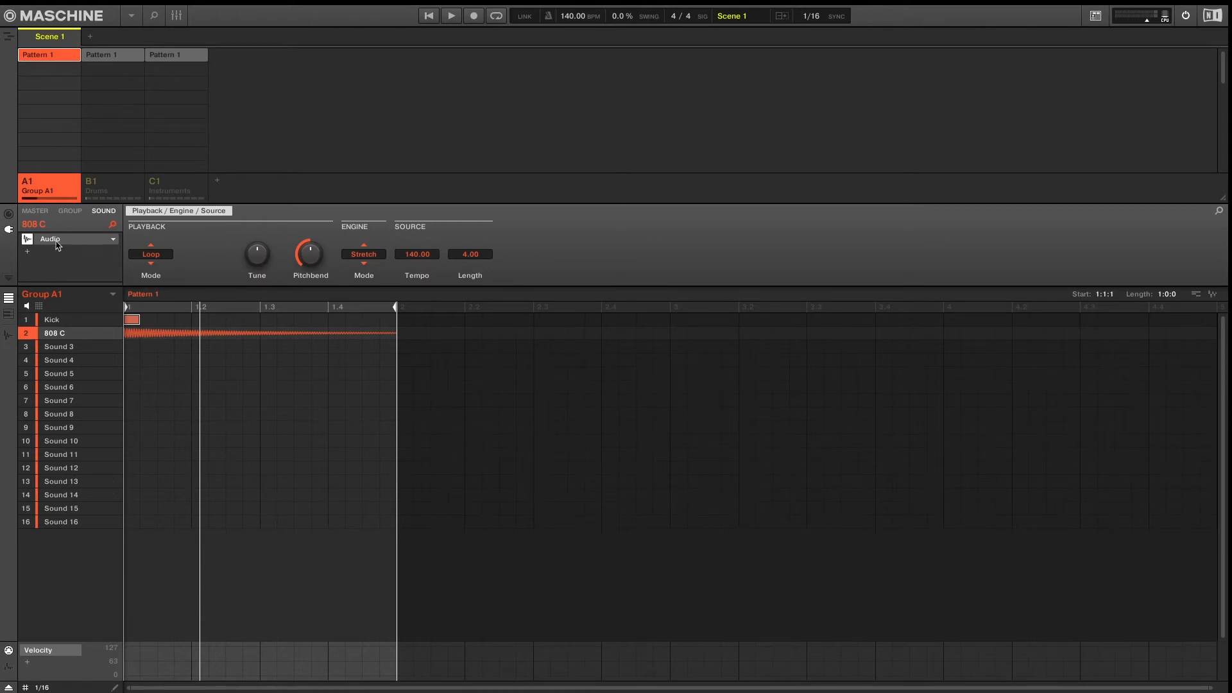
# - Reduce the kick's Decay to about half and, with 808 C muted, render the pattern's audio onto Sound 3
pyautogui.click(64, 320)
pyautogui.moveTo(259, 263)
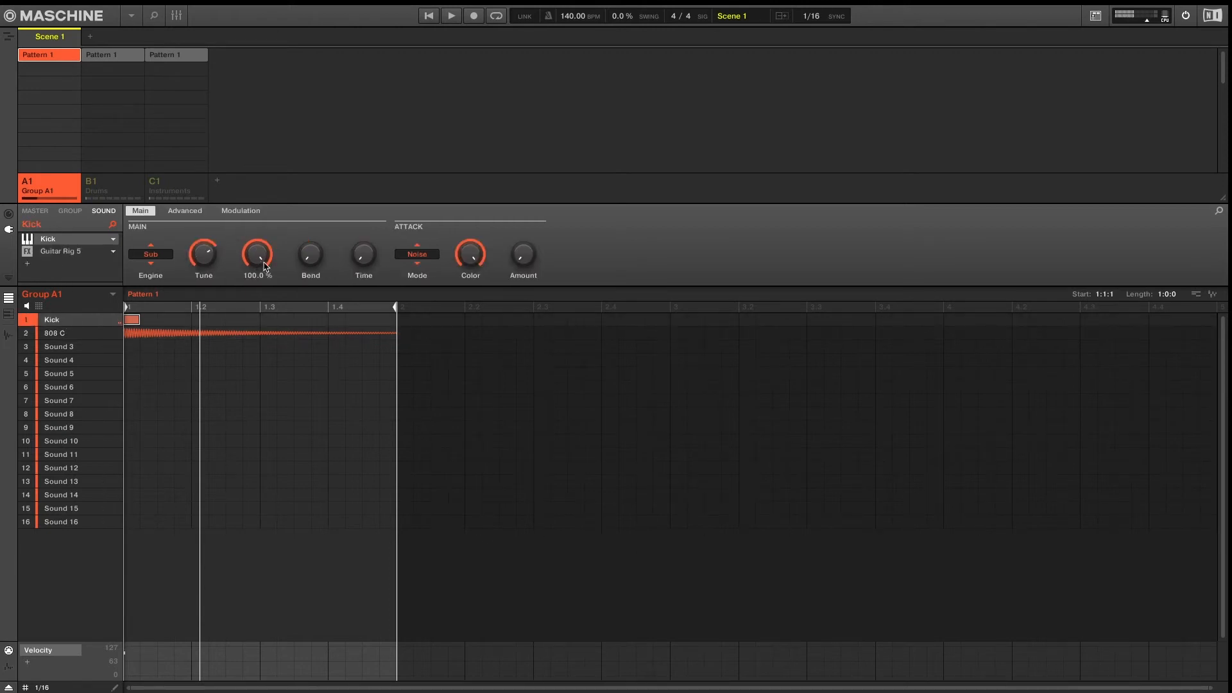
pyautogui.moveTo(259, 263); pyautogui.dragTo(260, 302)
pyautogui.click(27, 334)
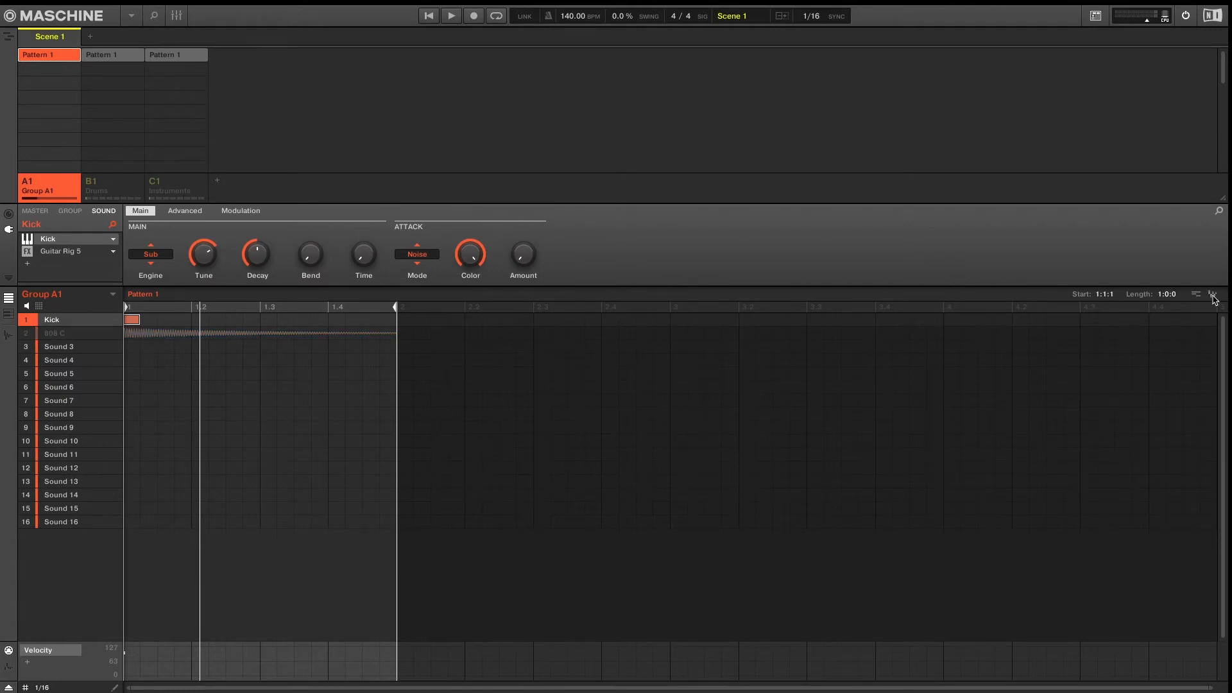
pyautogui.moveTo(1212, 294); pyautogui.dragTo(69, 348)
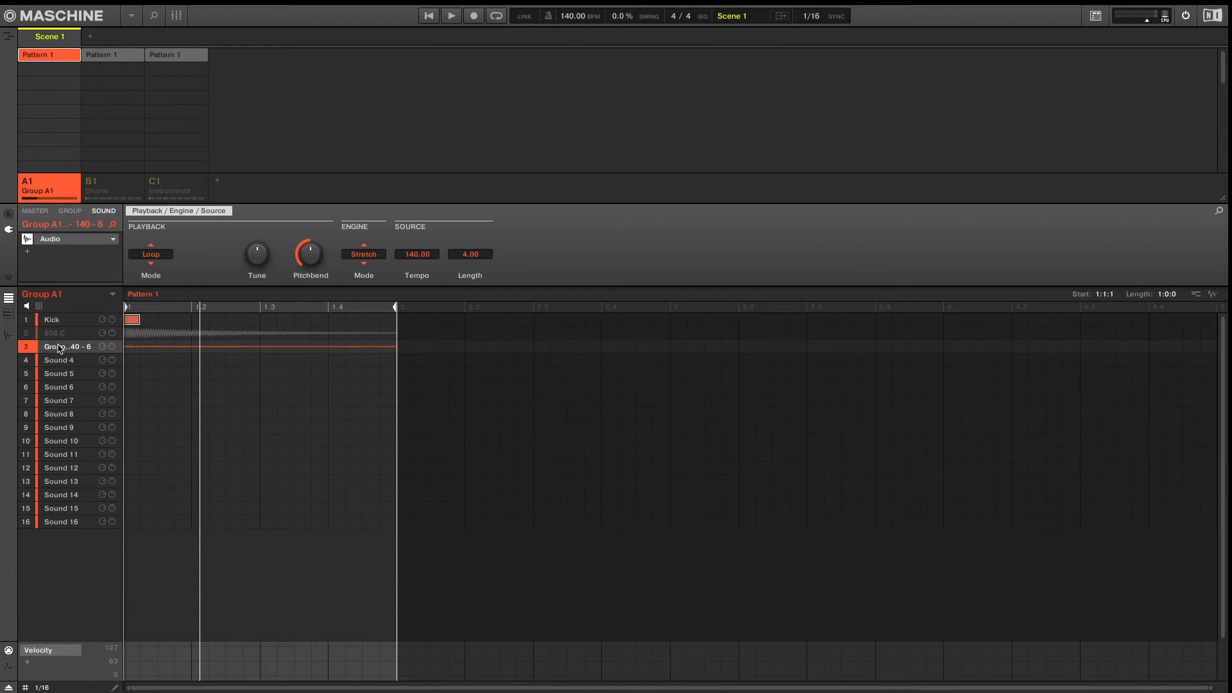
# - Normalize the rendered sample on Sound 3 in the sample editor and return to the pattern view
pyautogui.click(8, 334)
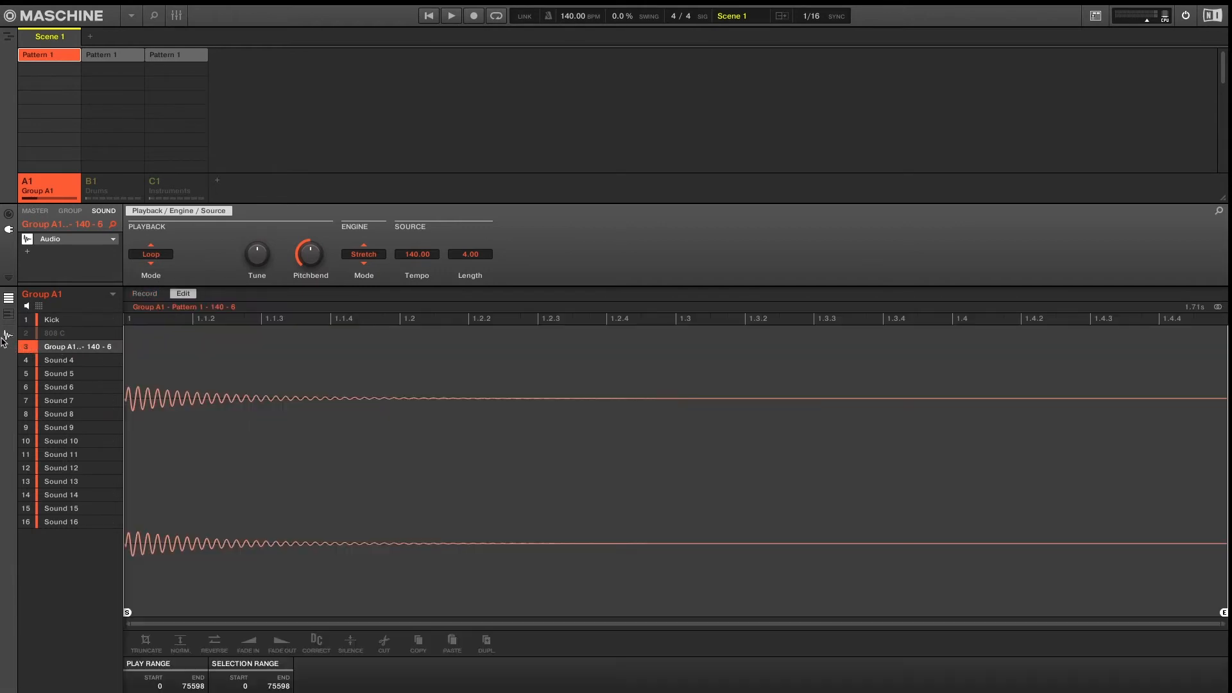
pyautogui.click(179, 642)
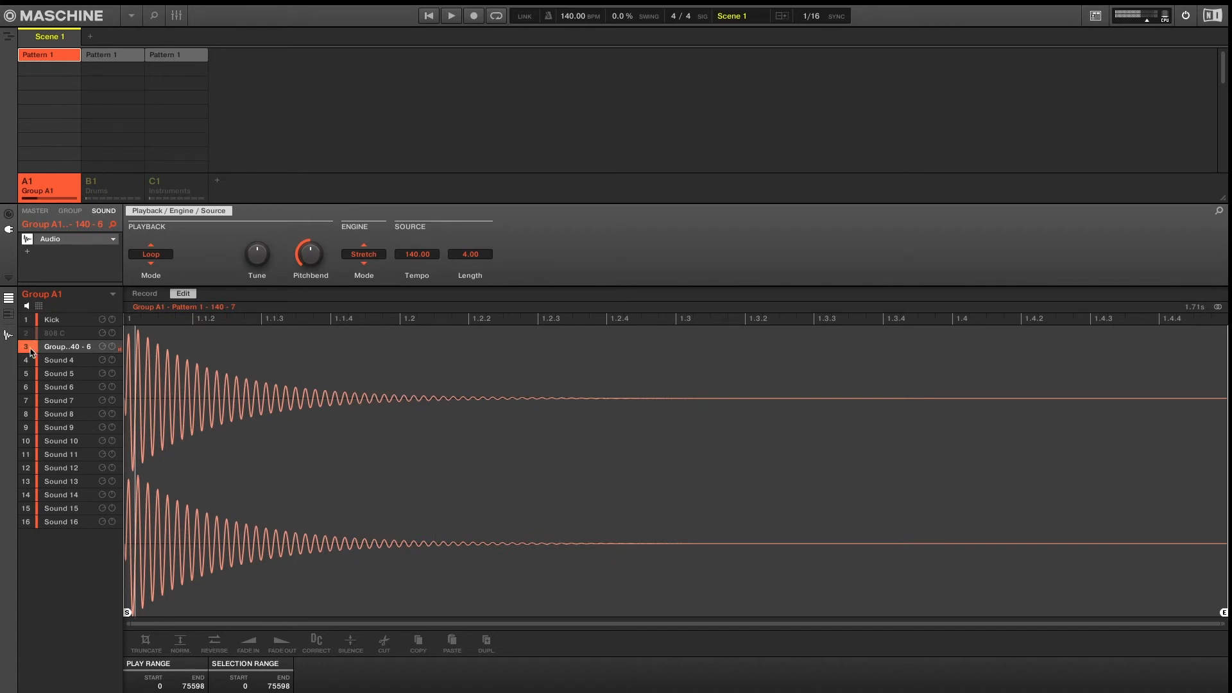
pyautogui.click(9, 335)
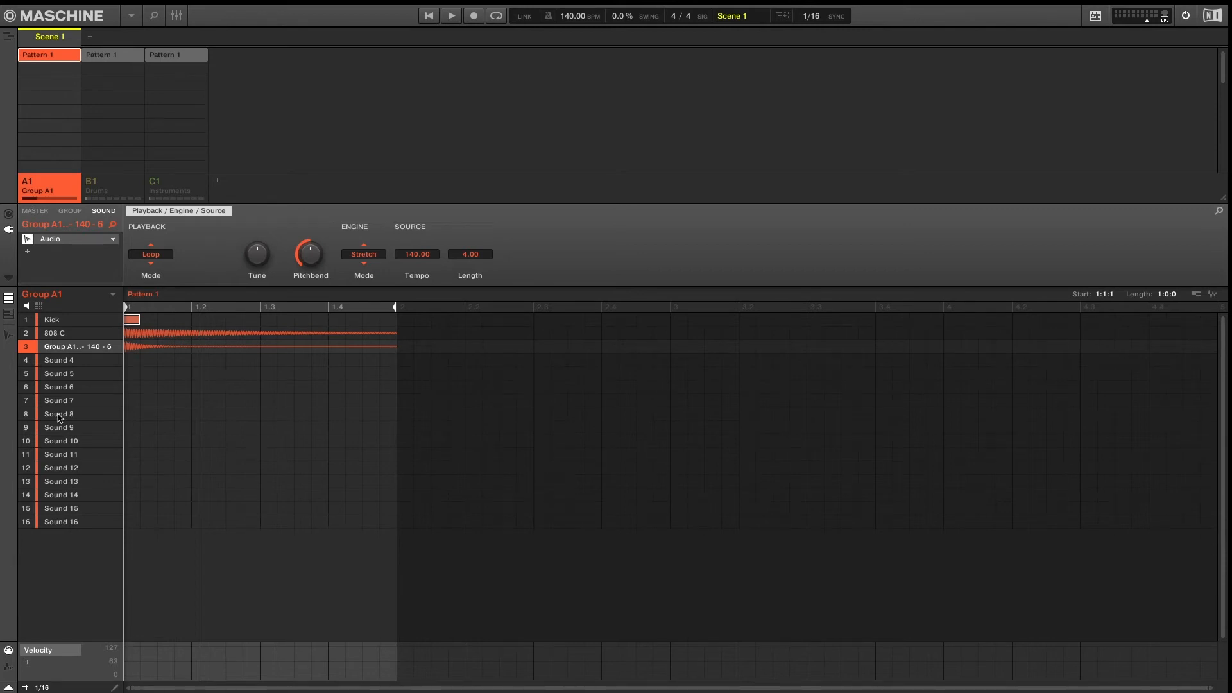
# - Mute the Kick and Sound 3, and change 808 C's plug-in from Audio to the internal Sampler
pyautogui.click(22, 322)
pyautogui.click(26, 347)
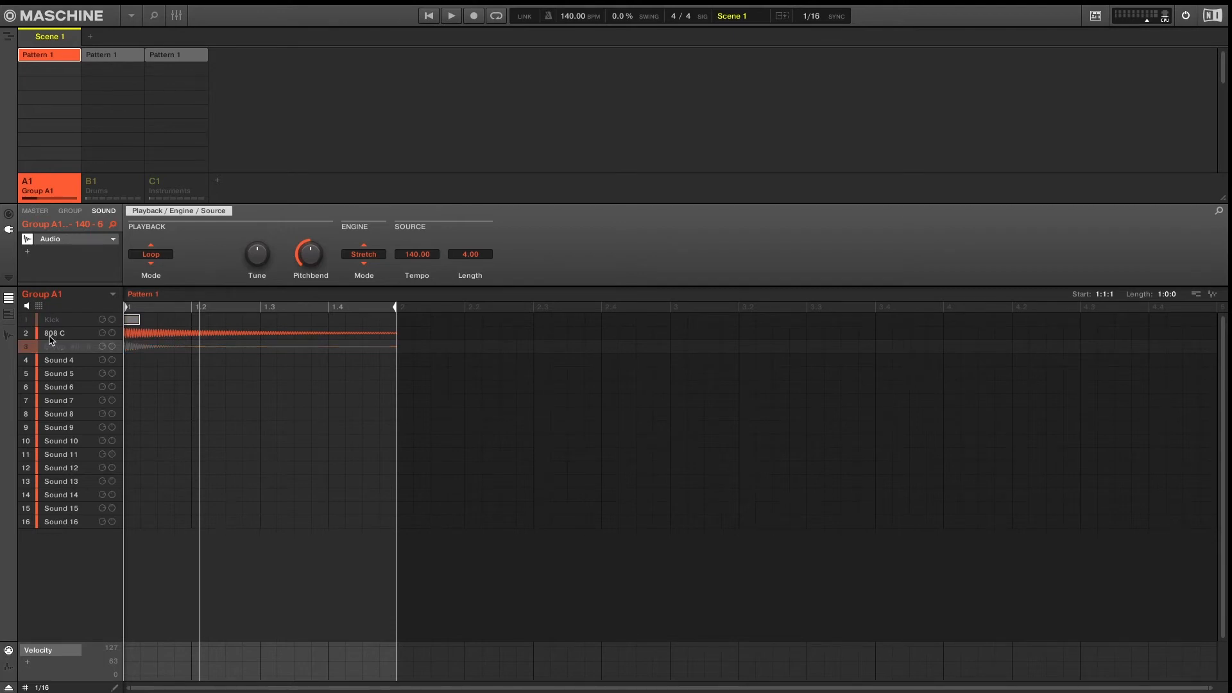
pyautogui.click(50, 336)
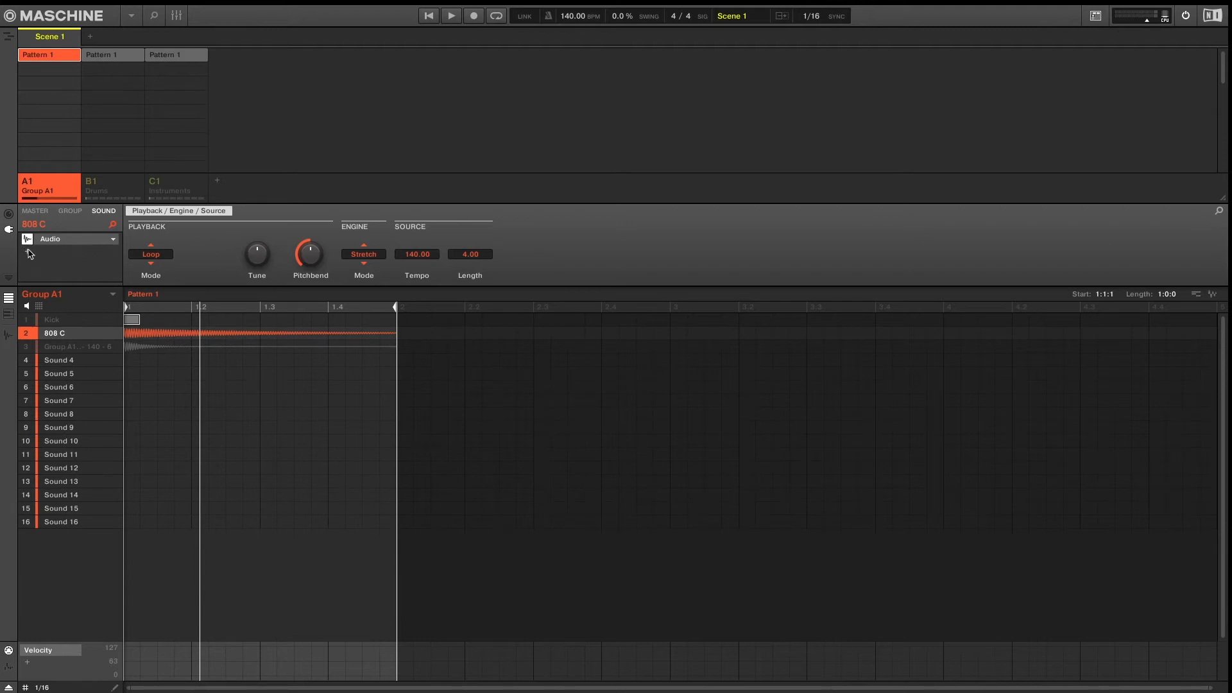
pyautogui.click(113, 240)
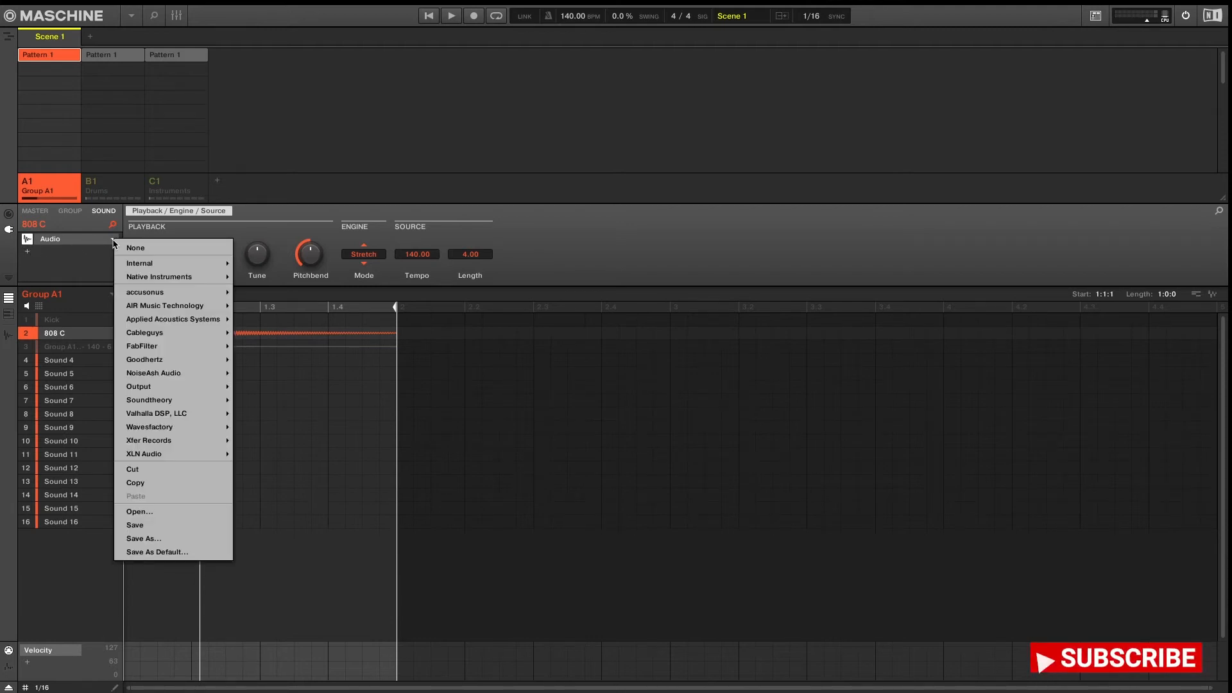
pyautogui.moveTo(156, 266)
pyautogui.click(290, 275)
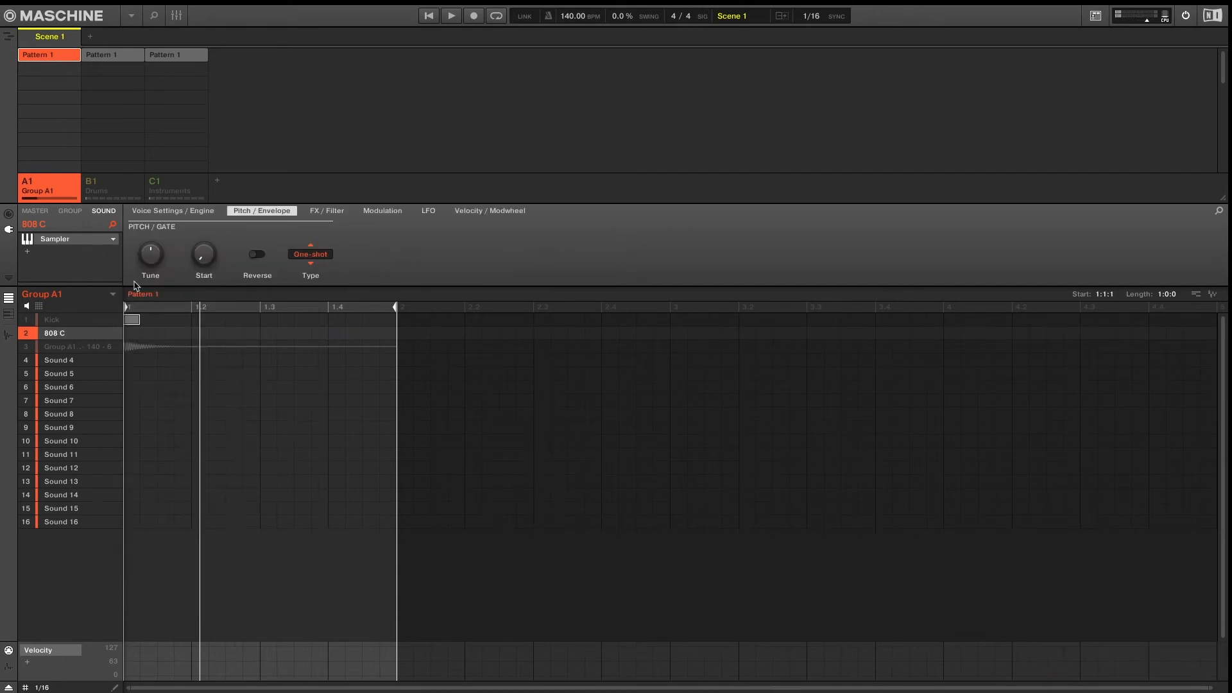
# - Set 808 C's sampler polyphony to Legato and adjust its Glide
pyautogui.click(153, 212)
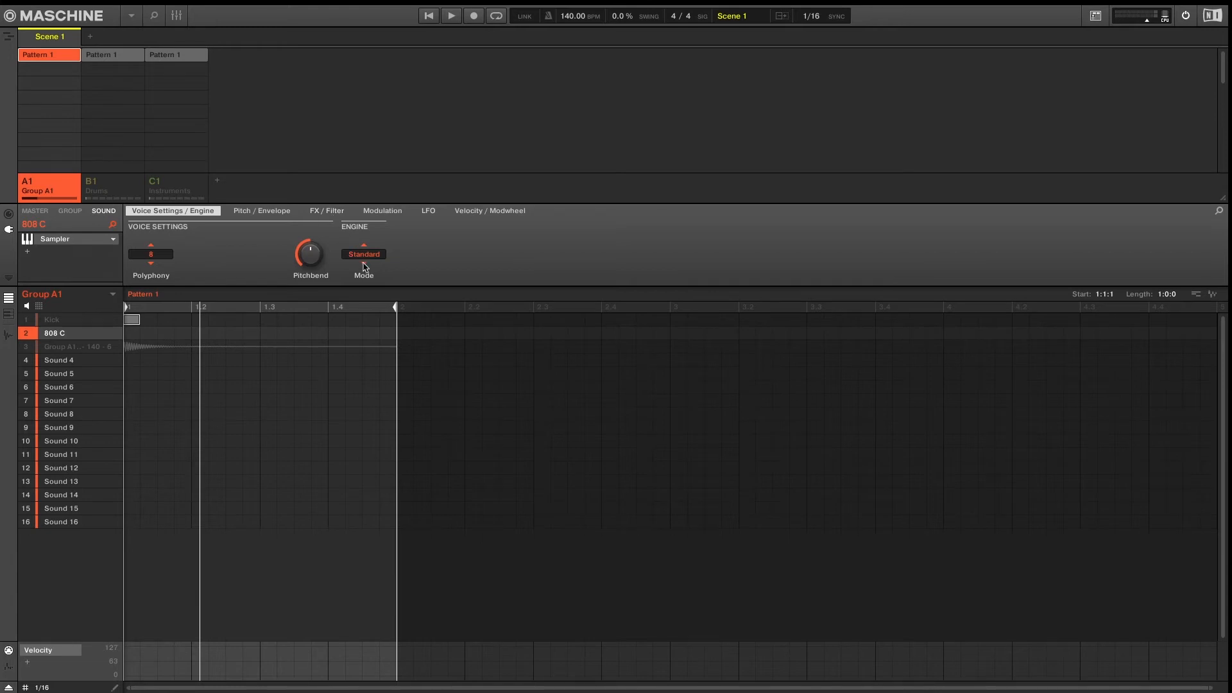
pyautogui.click(163, 256)
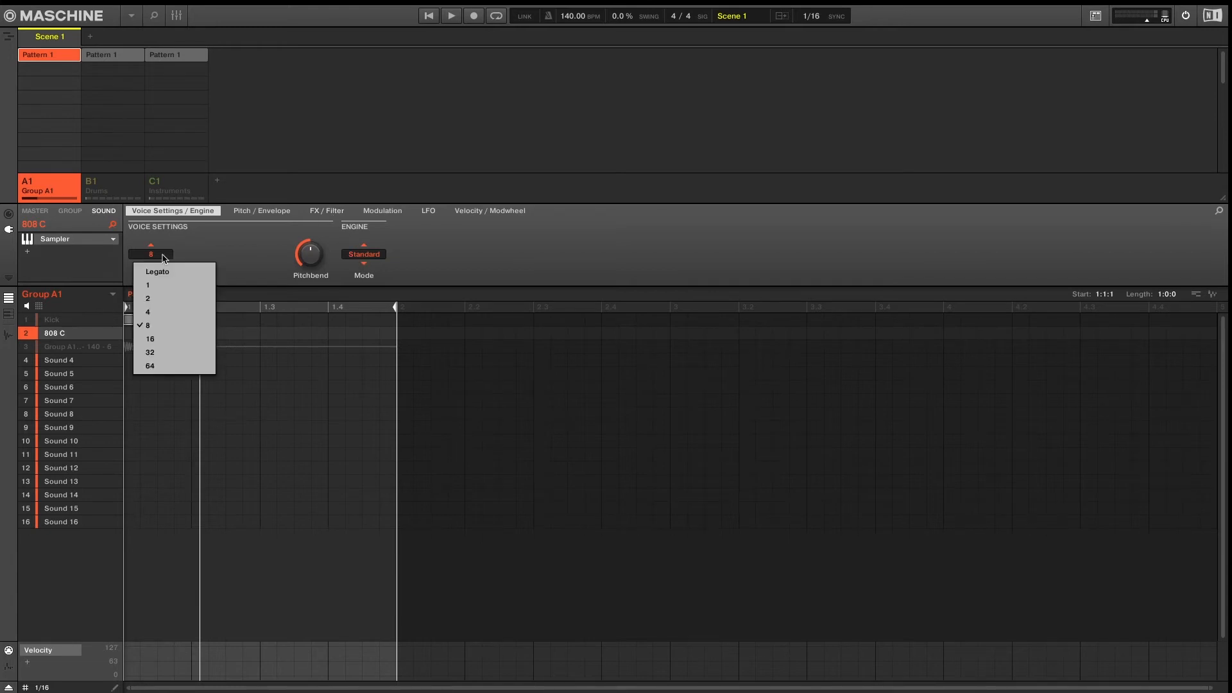
pyautogui.click(179, 286)
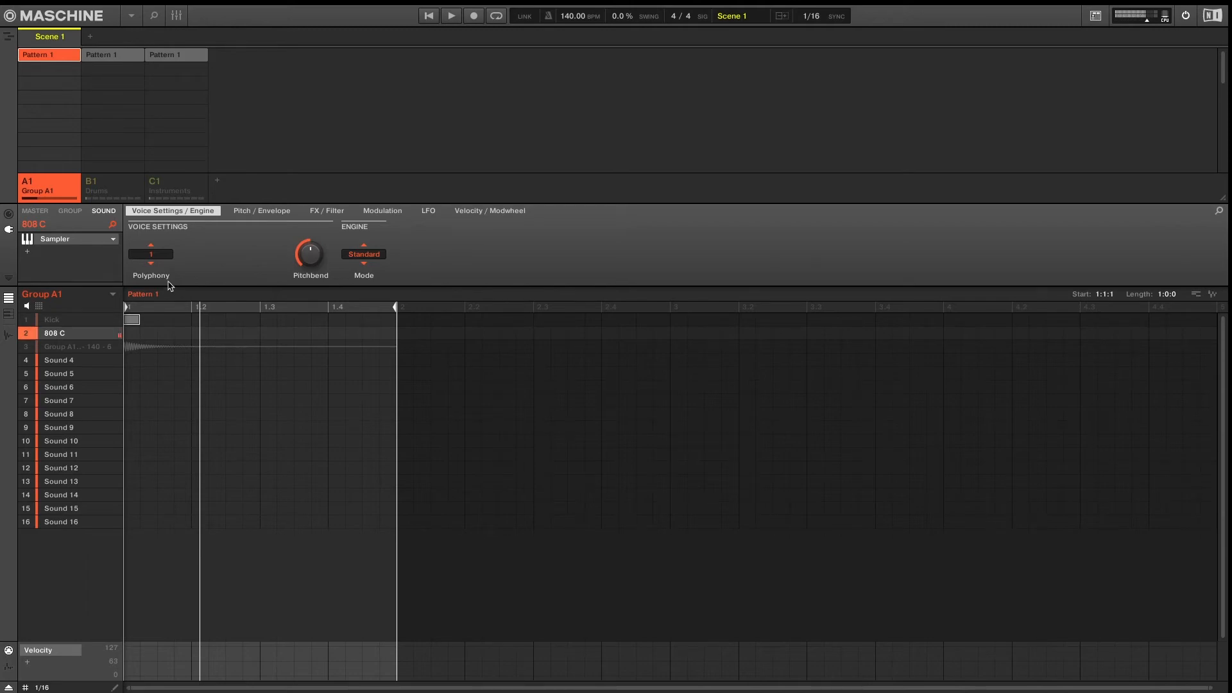
pyautogui.click(151, 255)
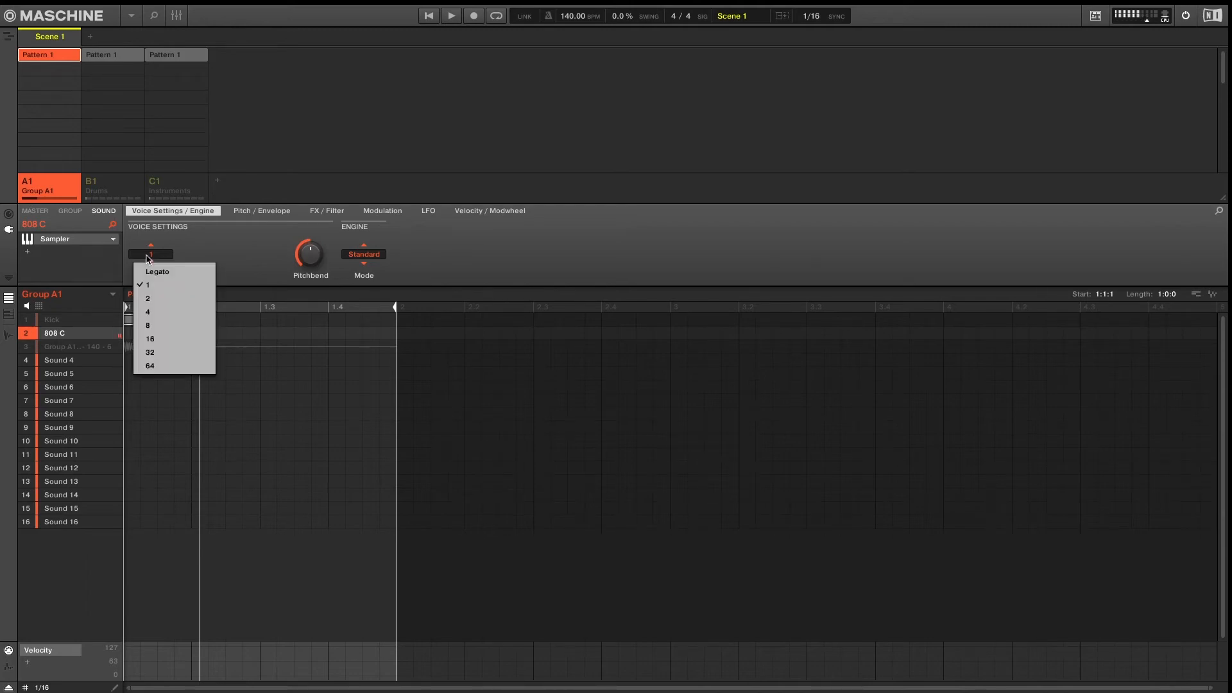
pyautogui.click(157, 312)
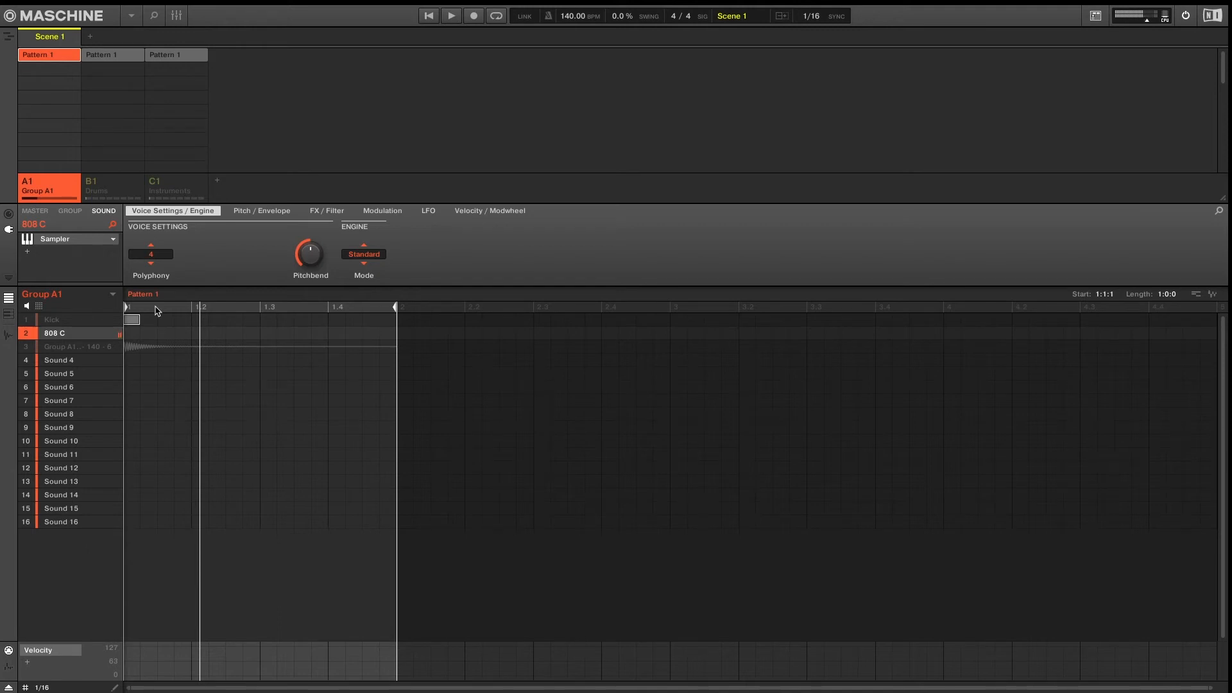
pyautogui.click(151, 257)
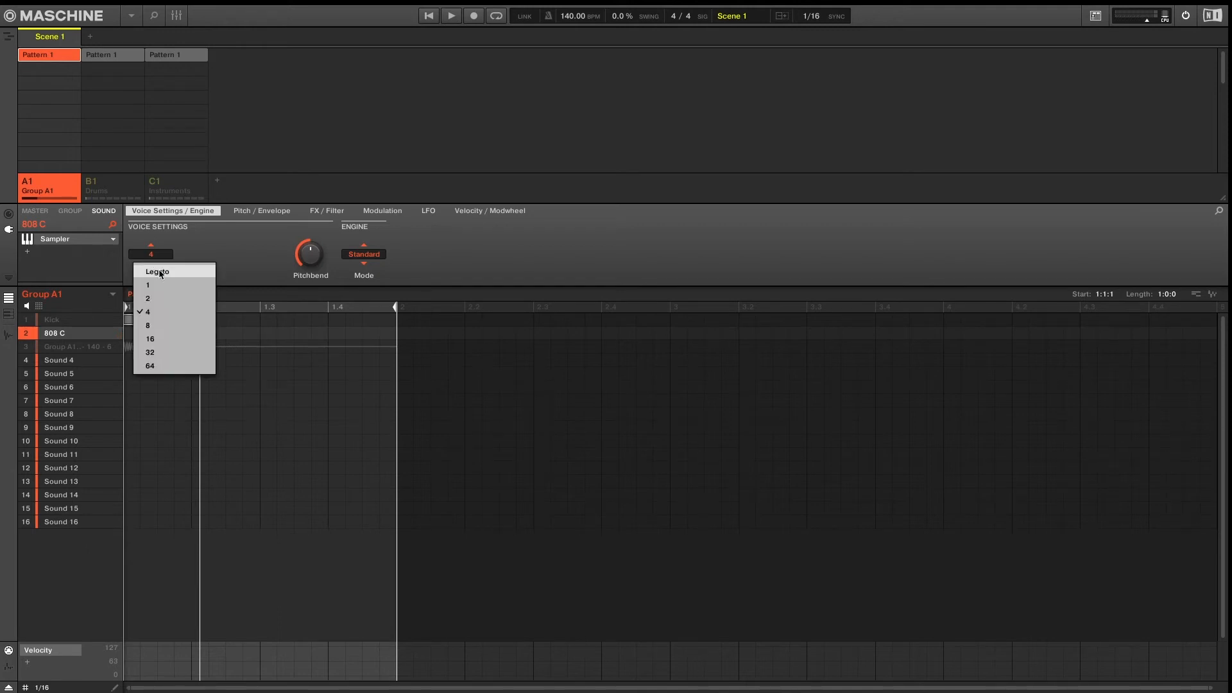
pyautogui.click(160, 271)
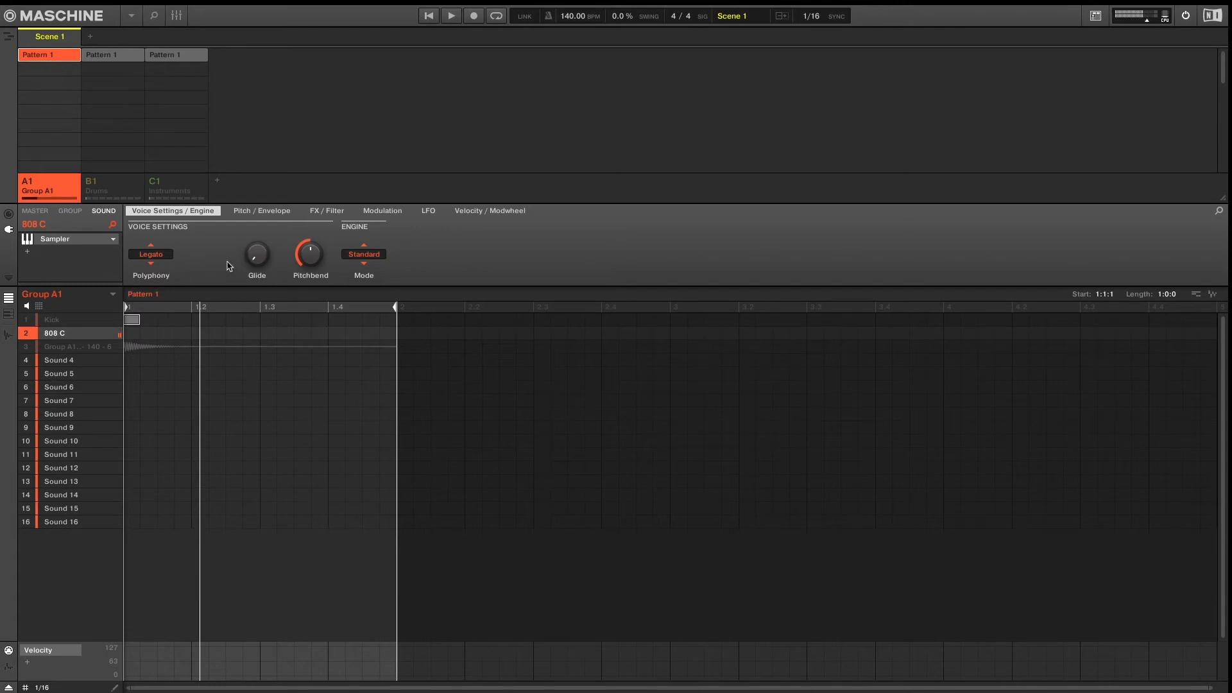
pyautogui.moveTo(265, 259)
pyautogui.moveTo(265, 258); pyautogui.dragTo(264, 256)
# - Try out the sampler's Drive and SR effects on 808 C and turn them back down
pyautogui.click(327, 211)
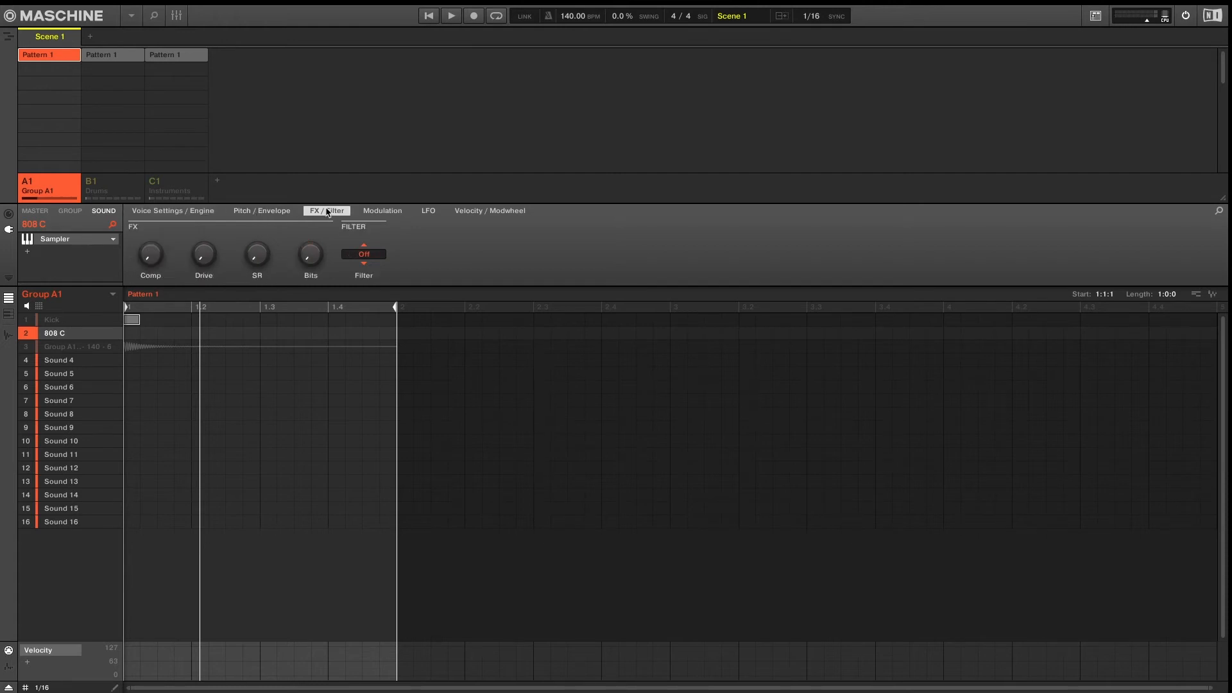
pyautogui.moveTo(203, 254); pyautogui.dragTo(204, 247)
pyautogui.moveTo(204, 253); pyautogui.dragTo(204, 267)
pyautogui.moveTo(255, 256); pyautogui.dragTo(304, 251)
pyautogui.moveTo(250, 259); pyautogui.dragTo(249, 251)
# - Insert the internal Distortion effect after the Sampler on 808 C
pyautogui.click(27, 251)
pyautogui.moveTo(55, 278)
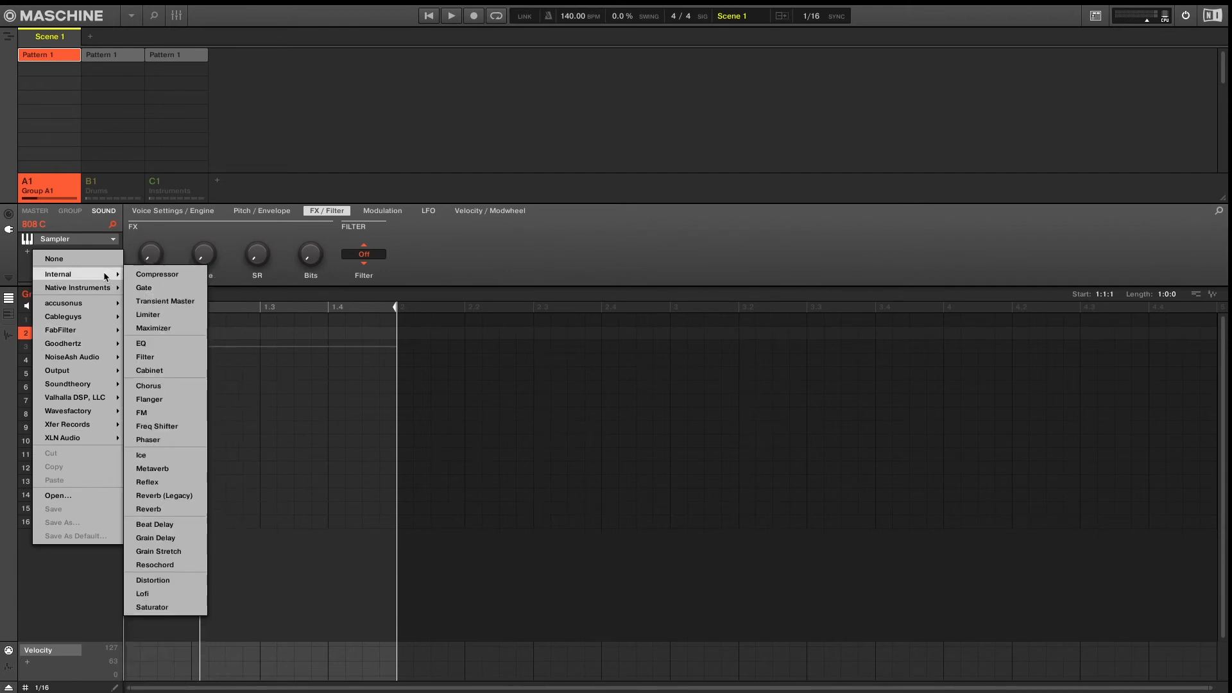
pyautogui.click(157, 582)
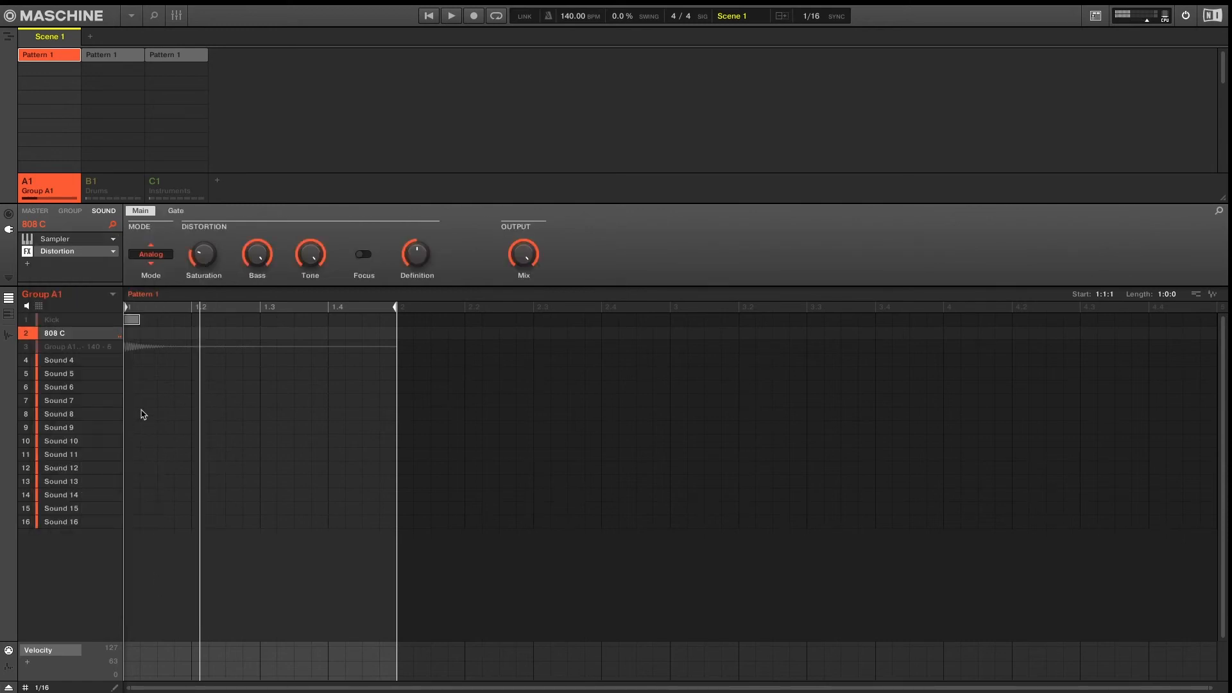
# - Set the Distortion mode on 808 C to Mulholland and adjust its output Mix
pyautogui.click(154, 255)
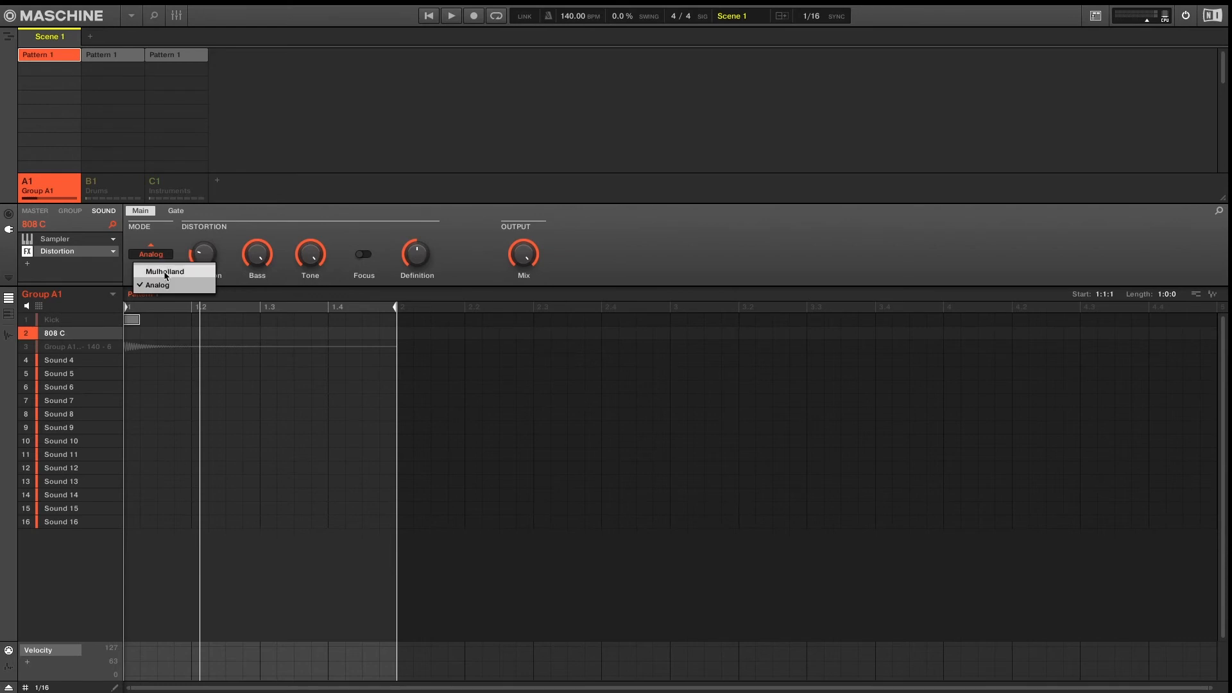
pyautogui.click(165, 272)
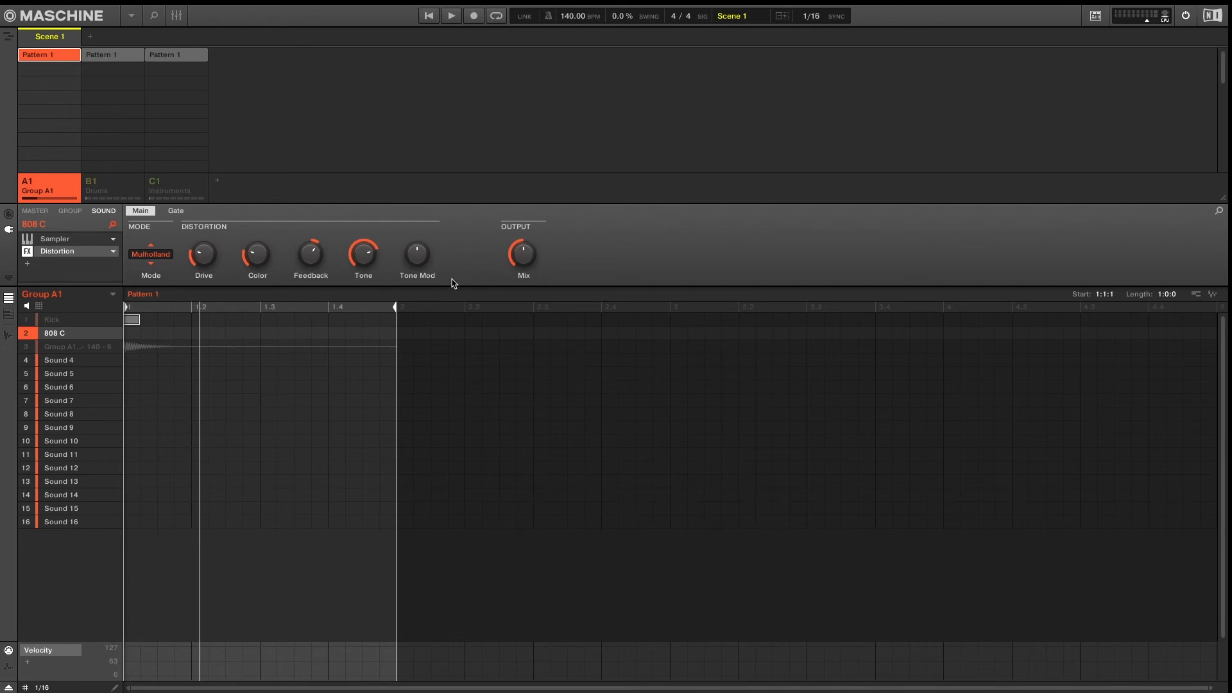
pyautogui.moveTo(519, 259)
pyautogui.moveTo(519, 259)
pyautogui.mouseDown()
pyautogui.moveTo(519, 295)
pyautogui.moveTo(519, 279)
pyautogui.mouseUp()
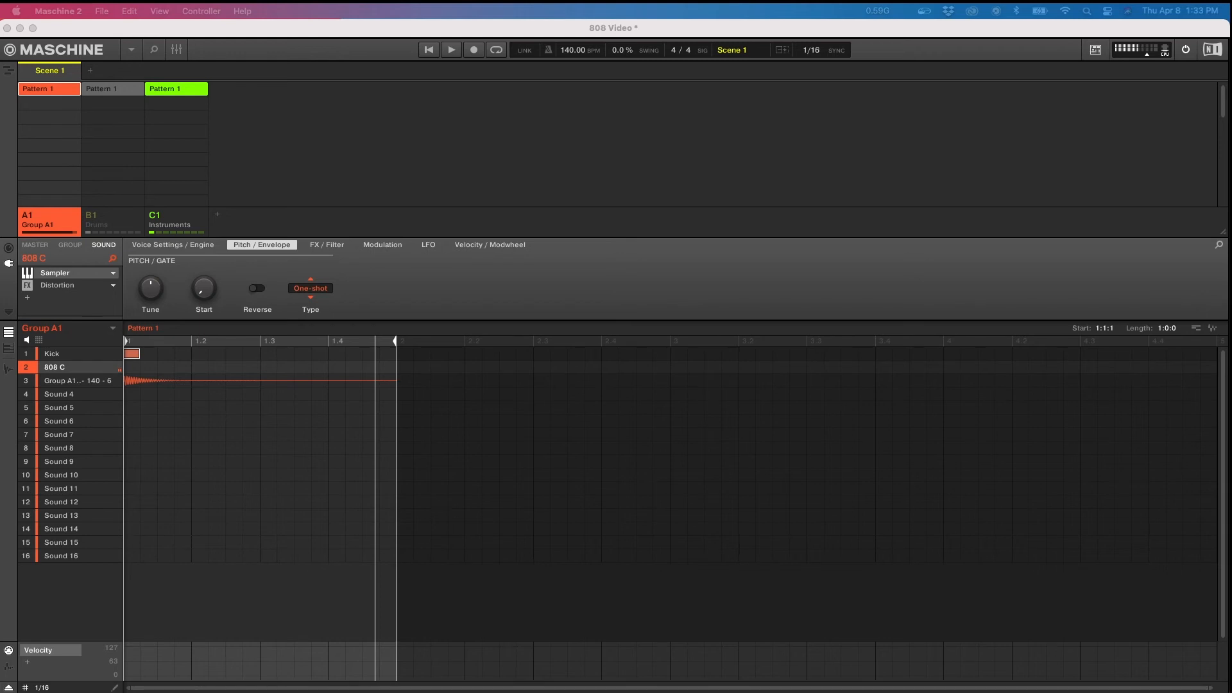
# - Set the envelope type of 808 C's sampler to ADSR and open its sample on the sample editor's Zone page
pyautogui.click(315, 293)
pyautogui.click(315, 294)
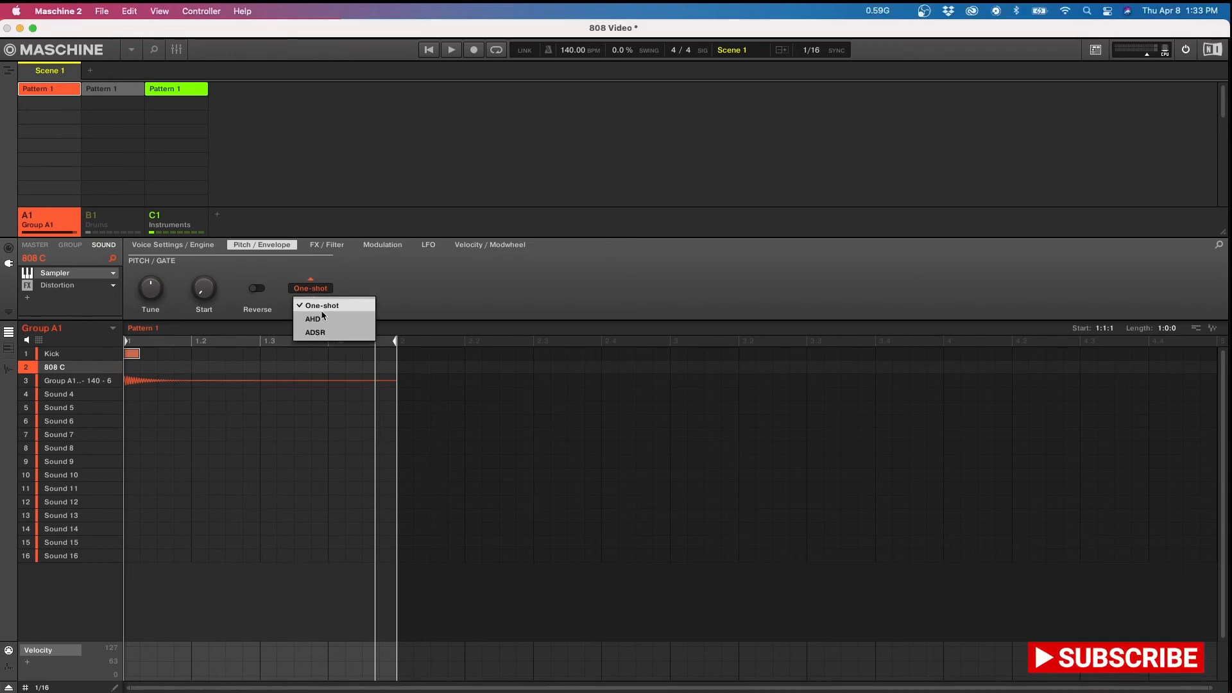
pyautogui.click(318, 332)
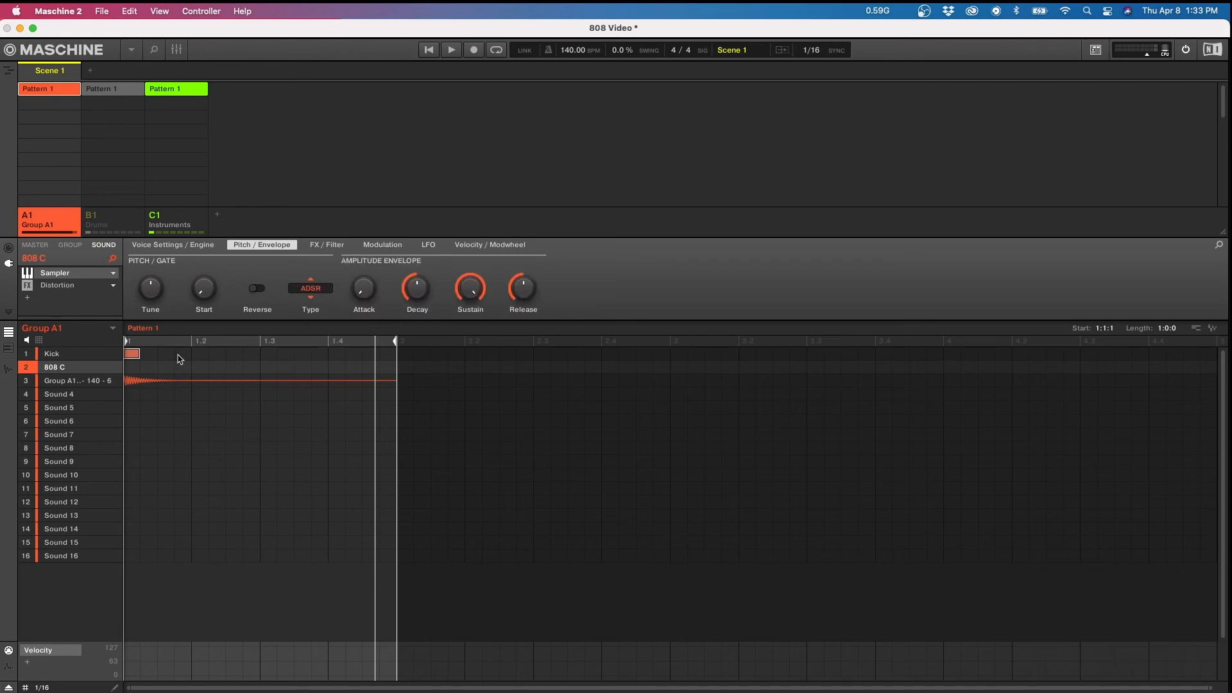
pyautogui.click(9, 369)
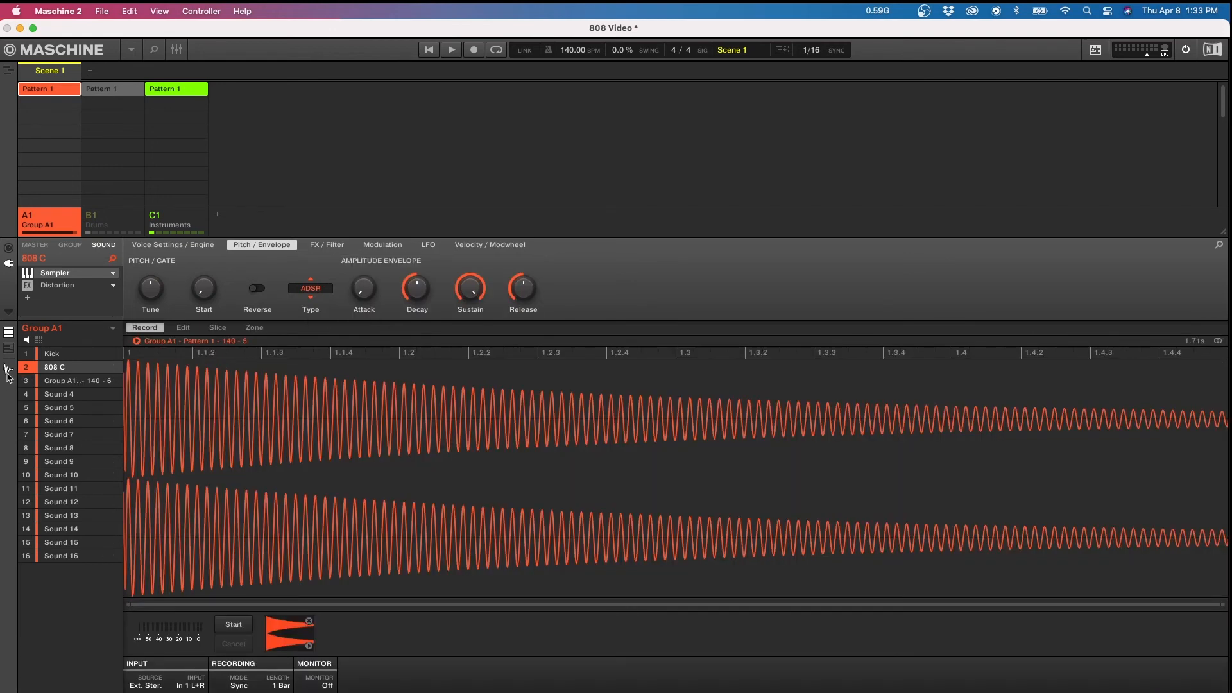
pyautogui.click(258, 330)
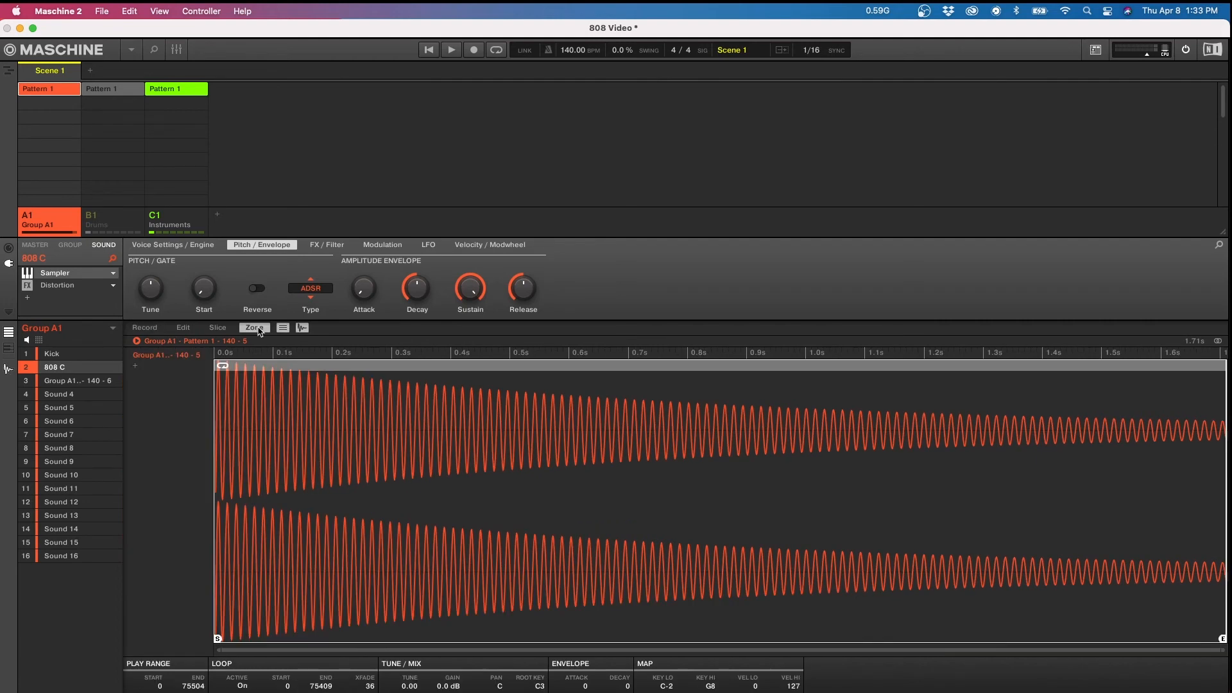
# - Try switching the zone's loop off and on and using the AHD and One-shot envelope types, and return to ADSR
pyautogui.click(239, 685)
pyautogui.click(238, 685)
pyautogui.click(313, 290)
pyautogui.click(330, 318)
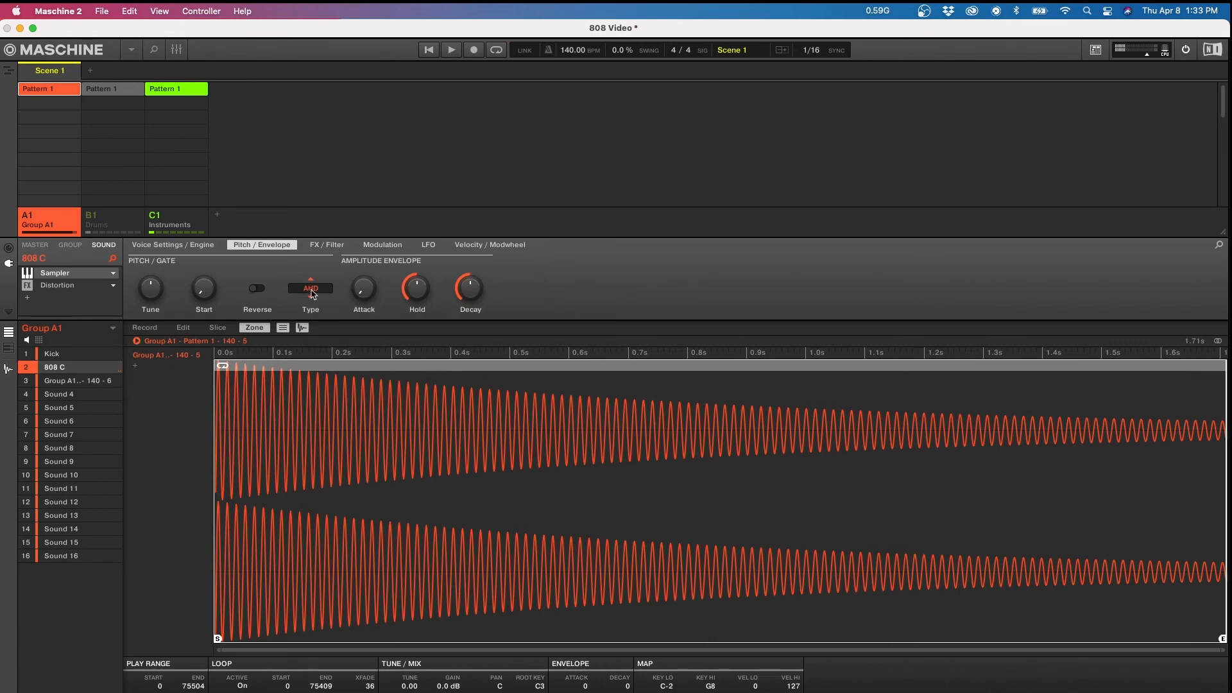
pyautogui.click(314, 290)
pyautogui.click(318, 305)
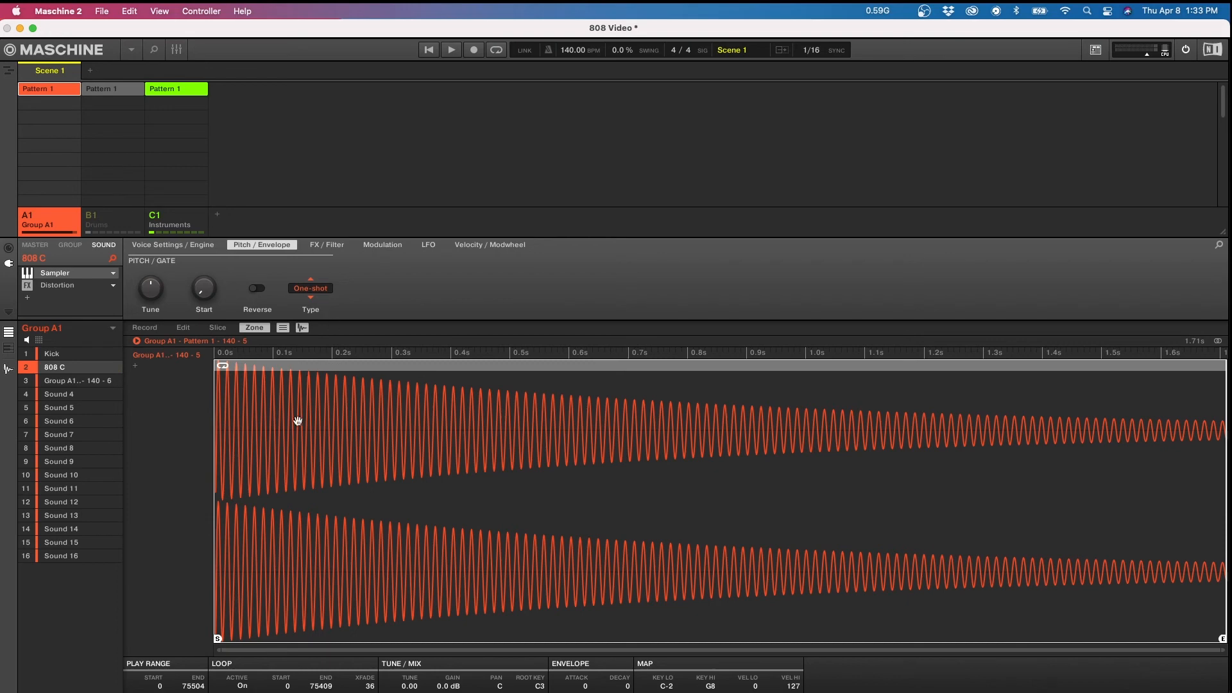
pyautogui.click(238, 686)
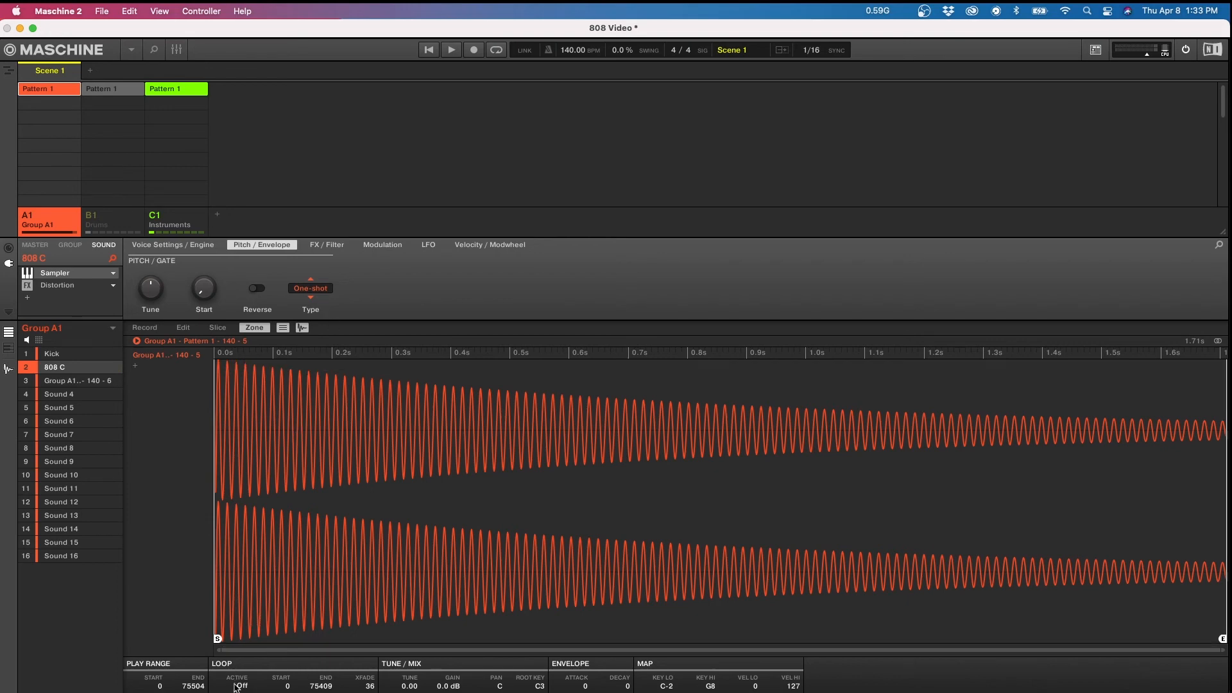
pyautogui.click(238, 686)
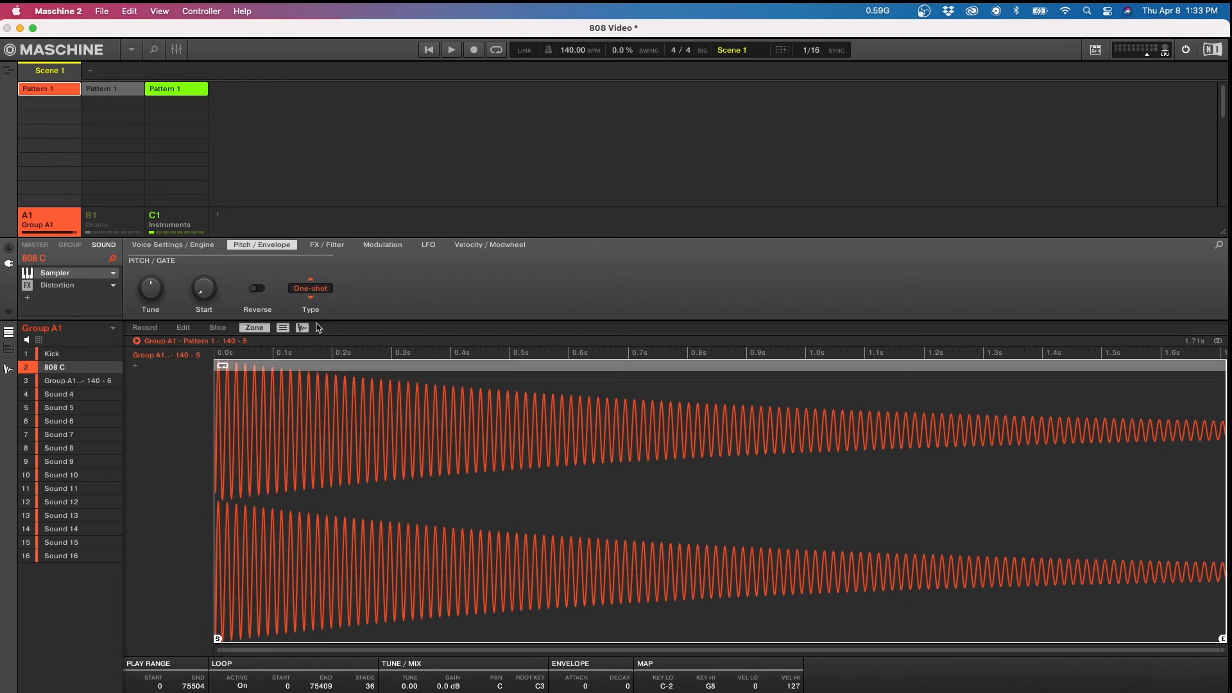
pyautogui.click(318, 299)
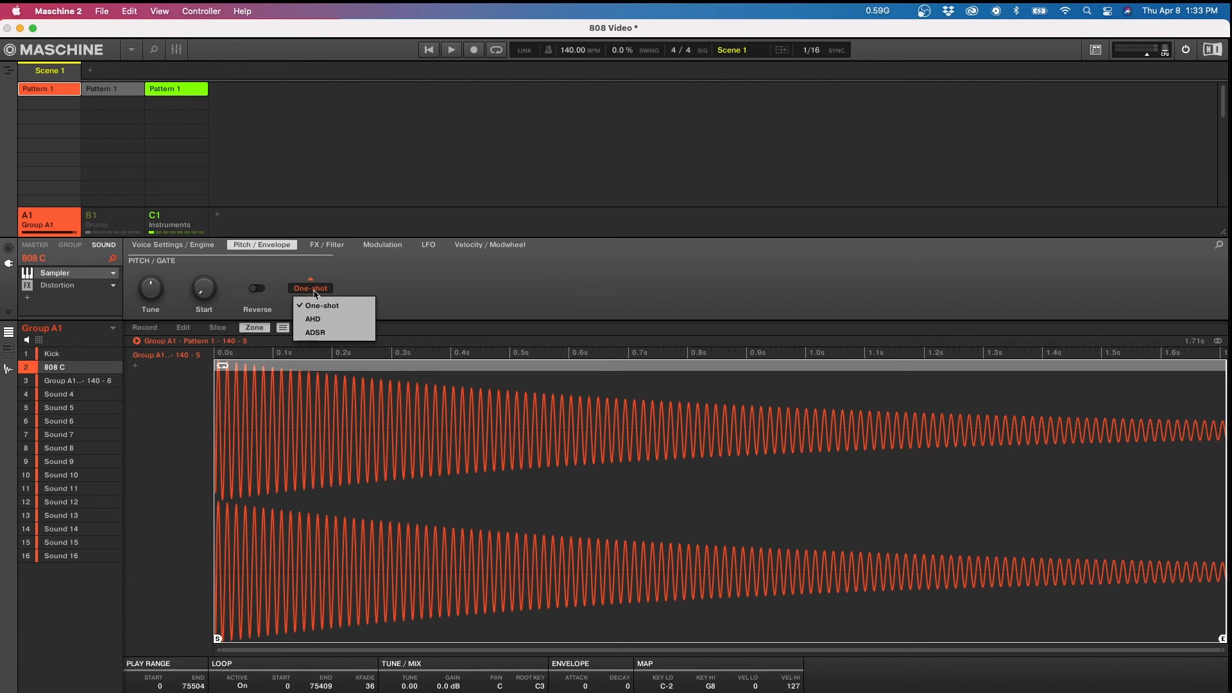
pyautogui.click(333, 339)
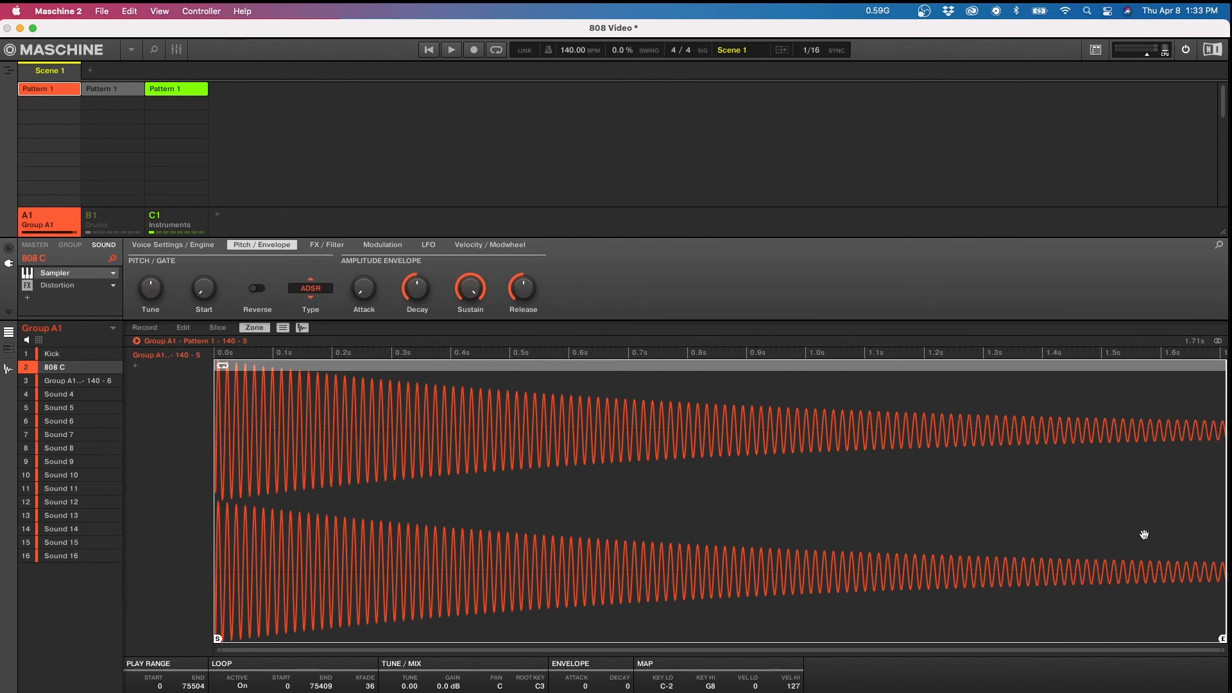
# - Shorten 808 C's play range to end at about 8320 and narrow the loop to roughly 2391–3969
pyautogui.moveTo(1224, 639)
pyautogui.mouseDown()
pyautogui.moveTo(1026, 575)
pyautogui.moveTo(353, 440)
pyautogui.mouseUp()
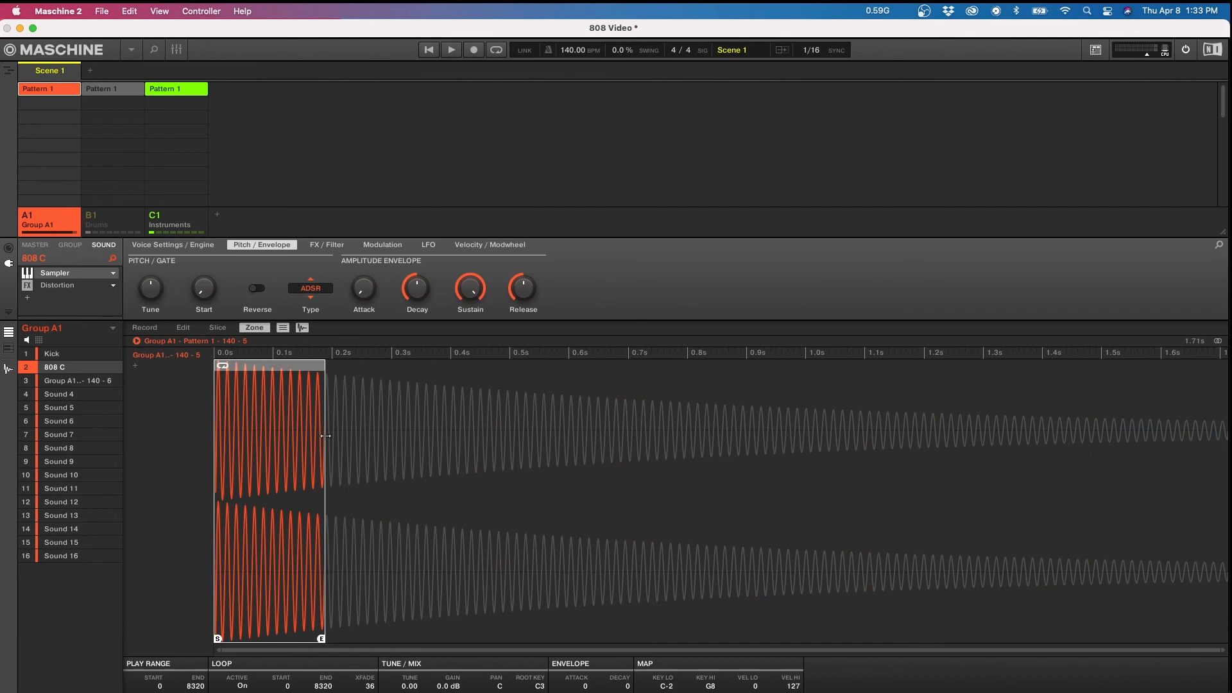
pyautogui.moveTo(326, 436); pyautogui.dragTo(267, 438)
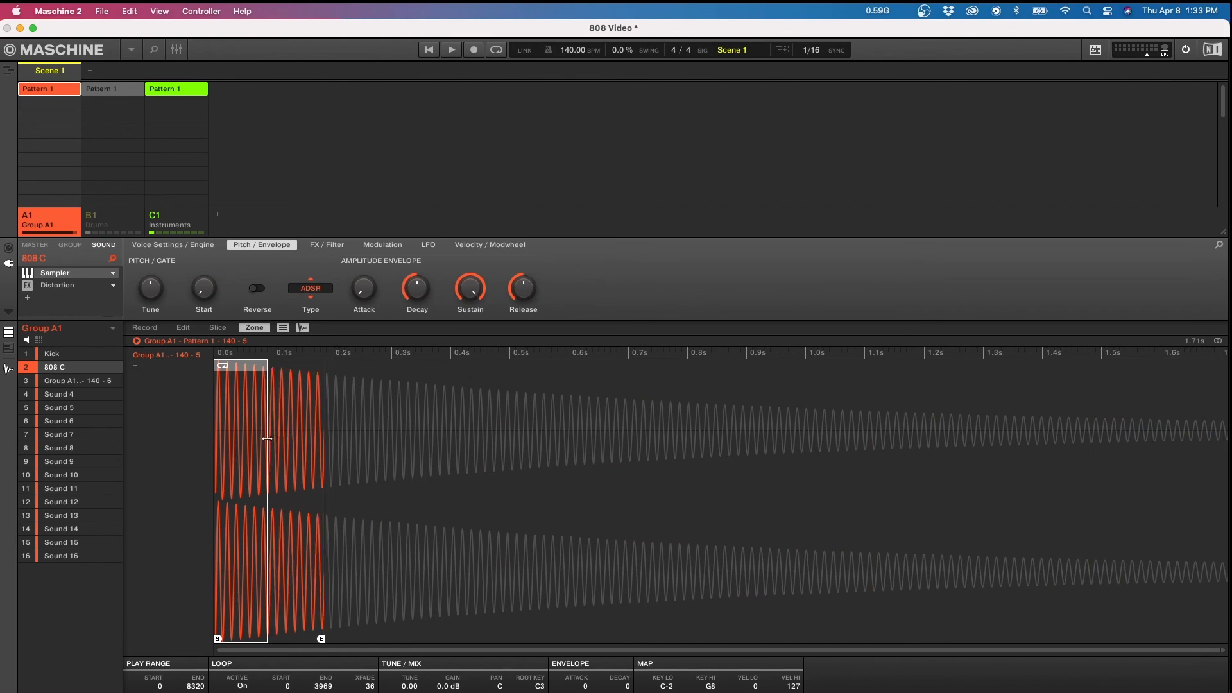
pyautogui.moveTo(215, 491); pyautogui.dragTo(247, 495)
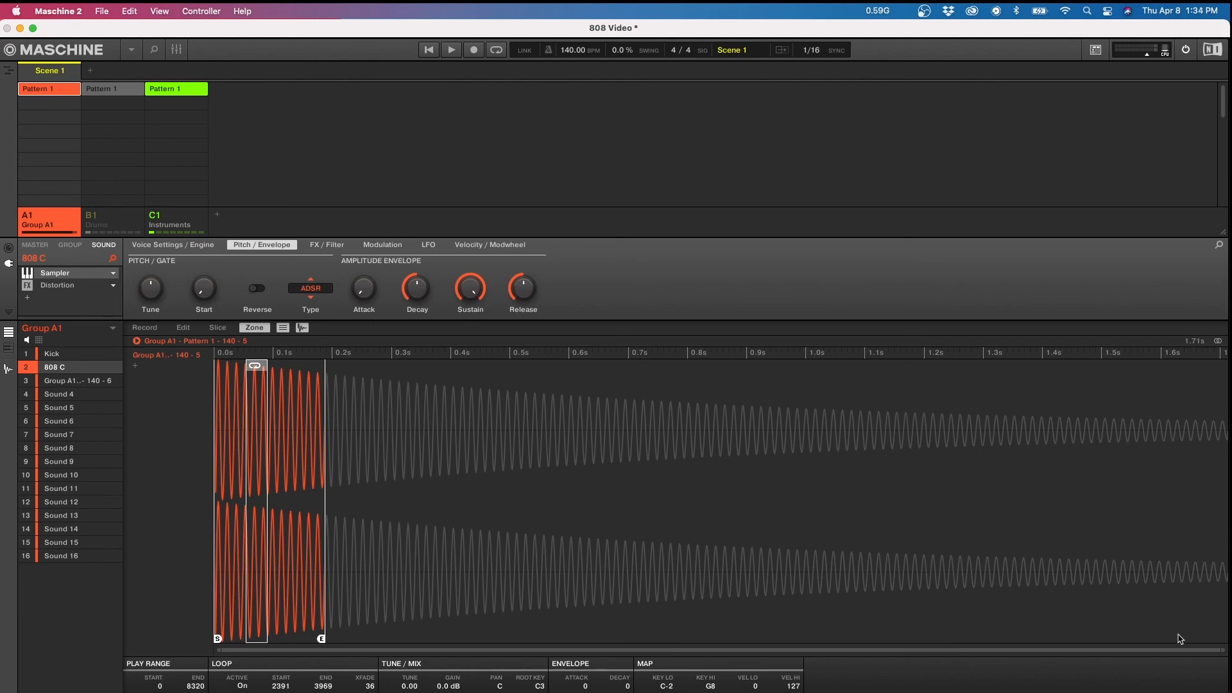
# - Fit 808 C's loop to a single wave cycle from peak to peak, starting at 2366 and ending at 3038
pyautogui.moveTo(1222, 649); pyautogui.dragTo(586, 580)
pyautogui.moveTo(583, 634); pyautogui.dragTo(361, 610)
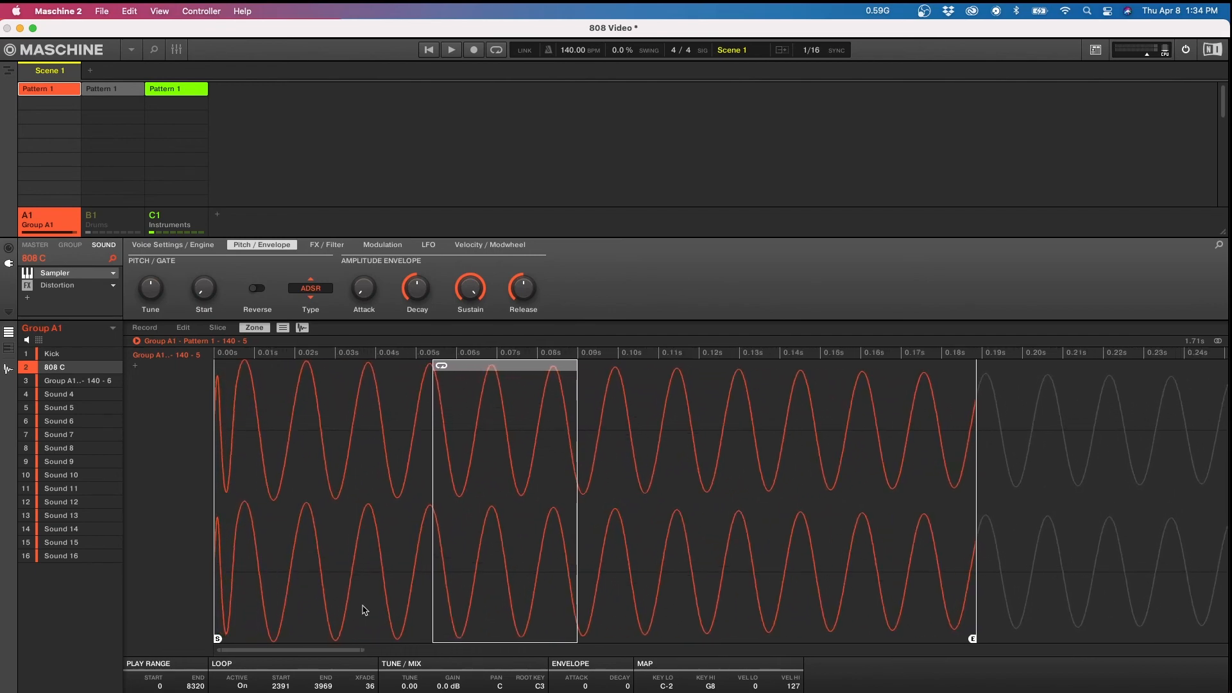
pyautogui.moveTo(433, 597); pyautogui.dragTo(431, 597)
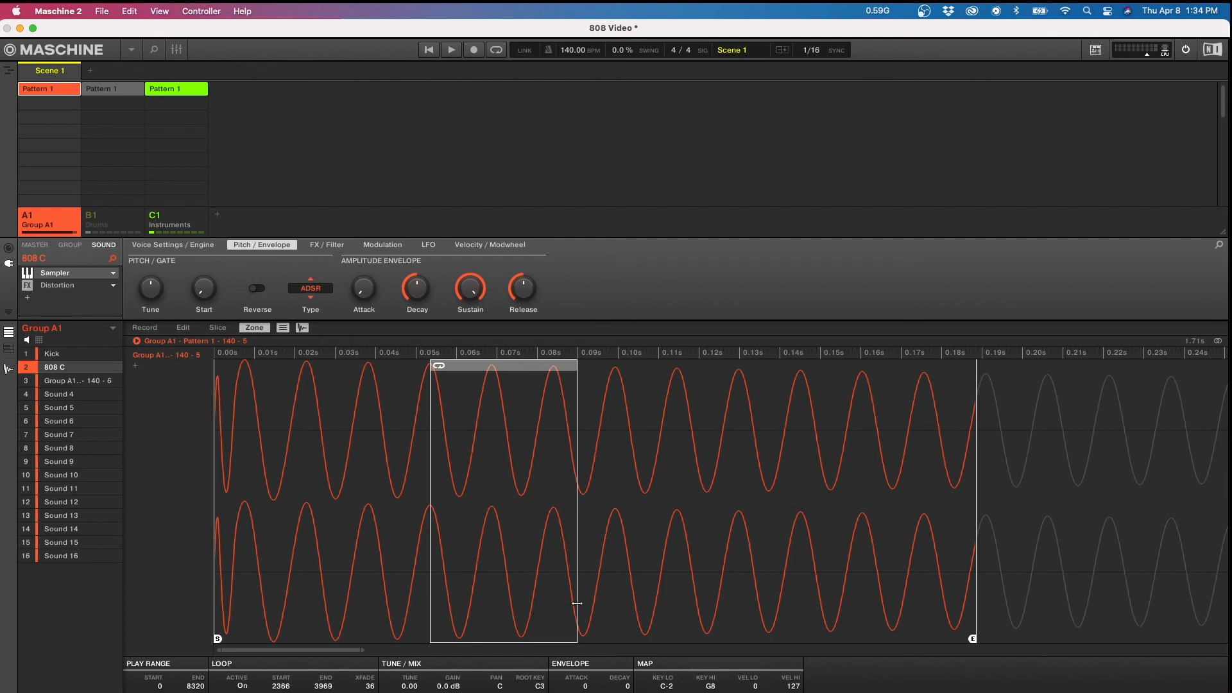
pyautogui.moveTo(576, 603); pyautogui.dragTo(493, 589)
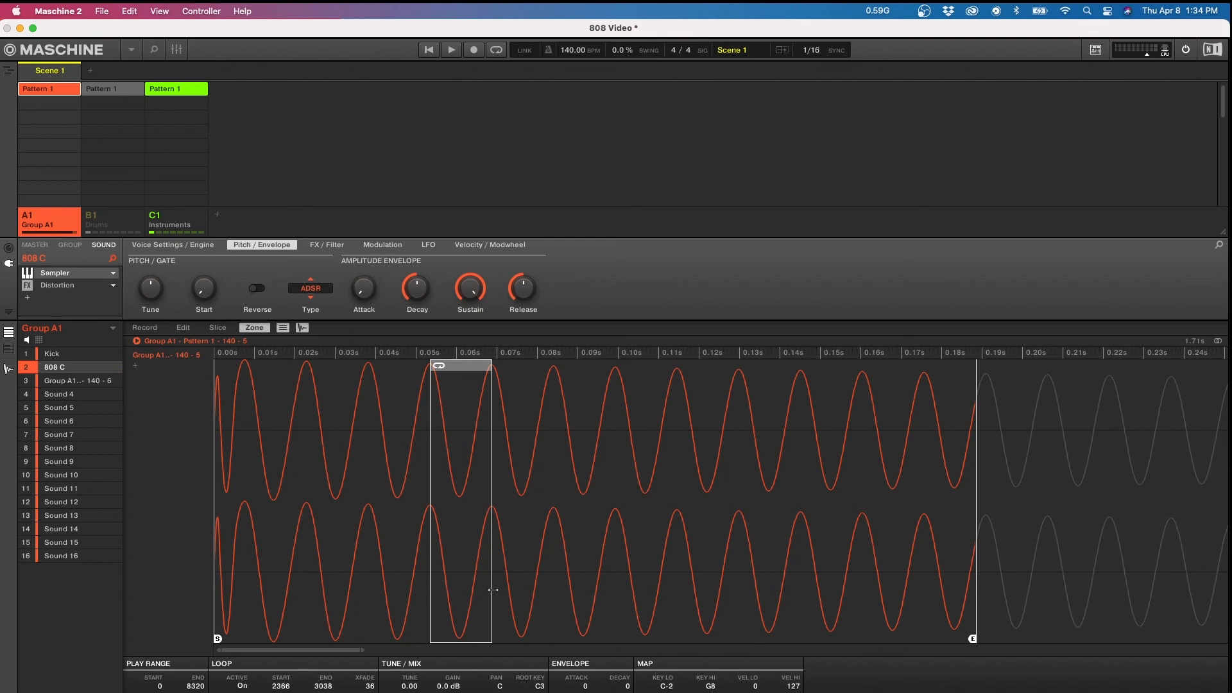
pyautogui.moveTo(493, 590)
pyautogui.mouseDown()
pyautogui.moveTo(521, 593)
pyautogui.moveTo(455, 581)
pyautogui.moveTo(492, 584)
pyautogui.mouseUp()
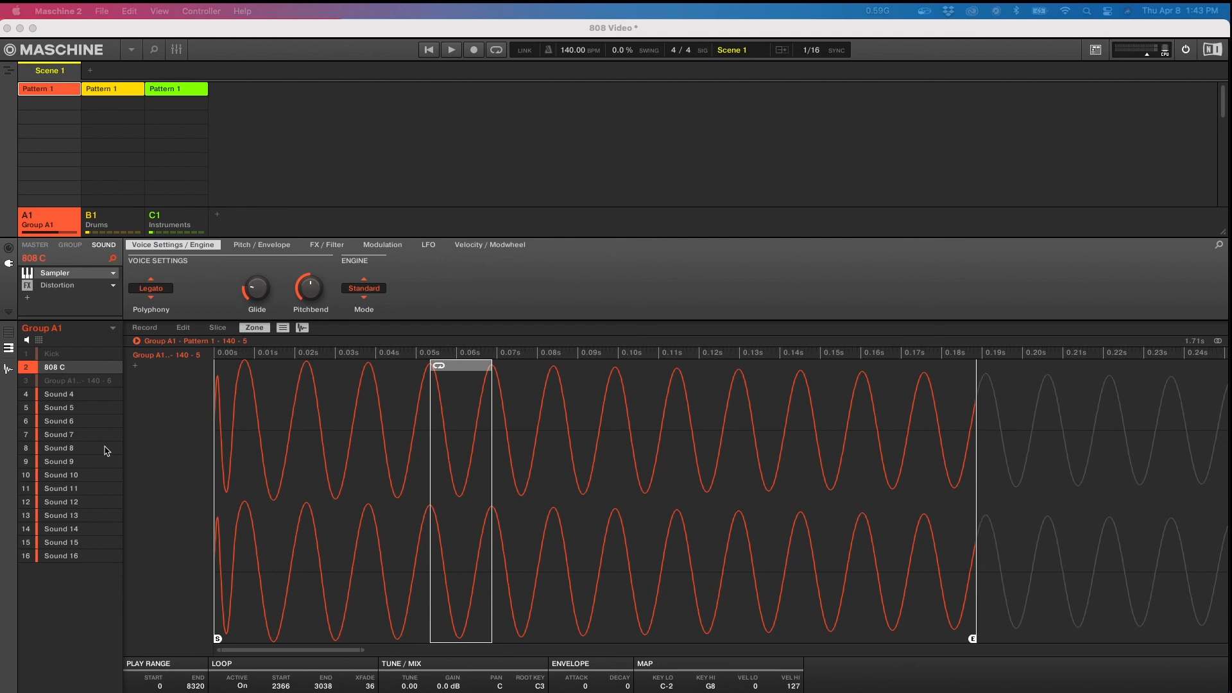
# - Start playback and return from the sample editor to 808 C's pattern in the piano roll
pyautogui.press('space')
pyautogui.click(8, 371)
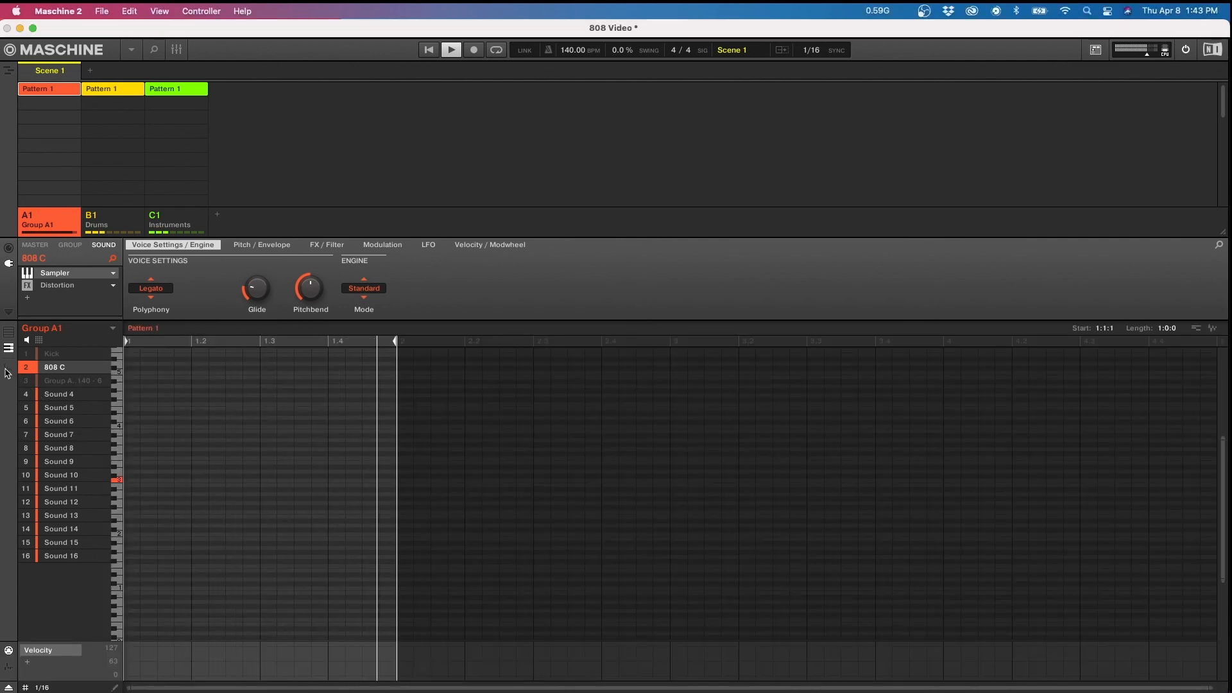